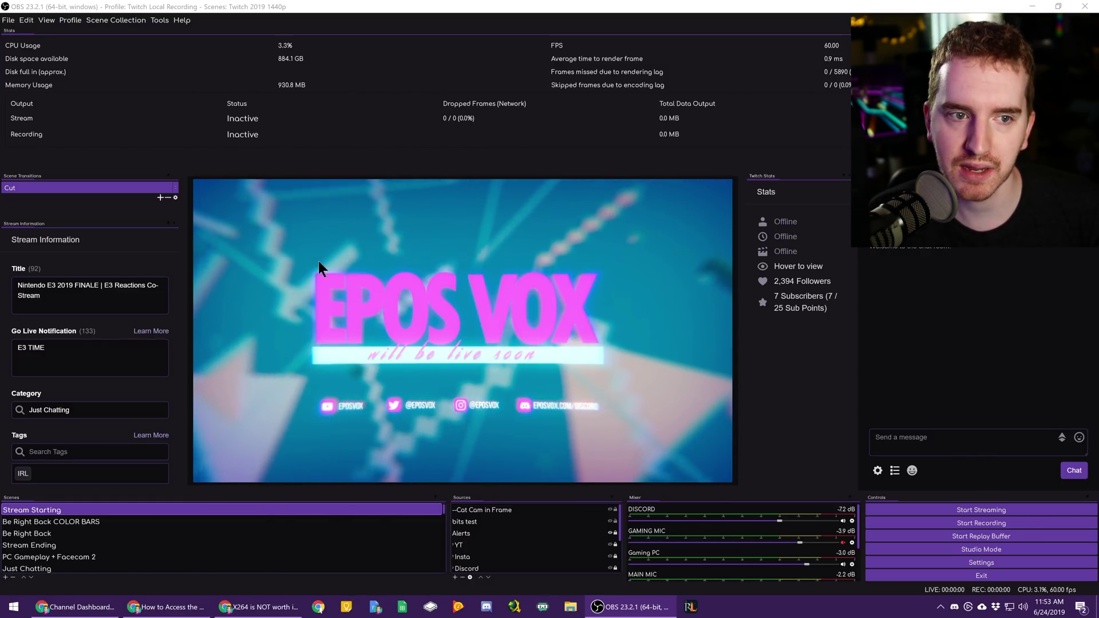
# Step: Check the interface theme list in Settings and close it, keeping the Twitchy theme
pyautogui.click(1015, 567)
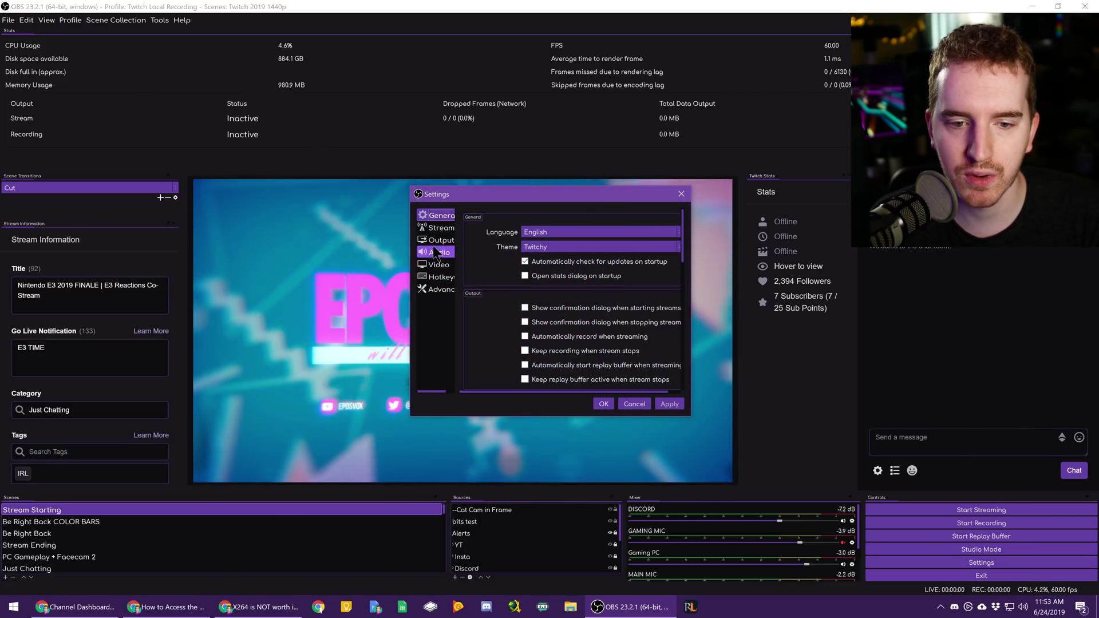
pyautogui.click(567, 247)
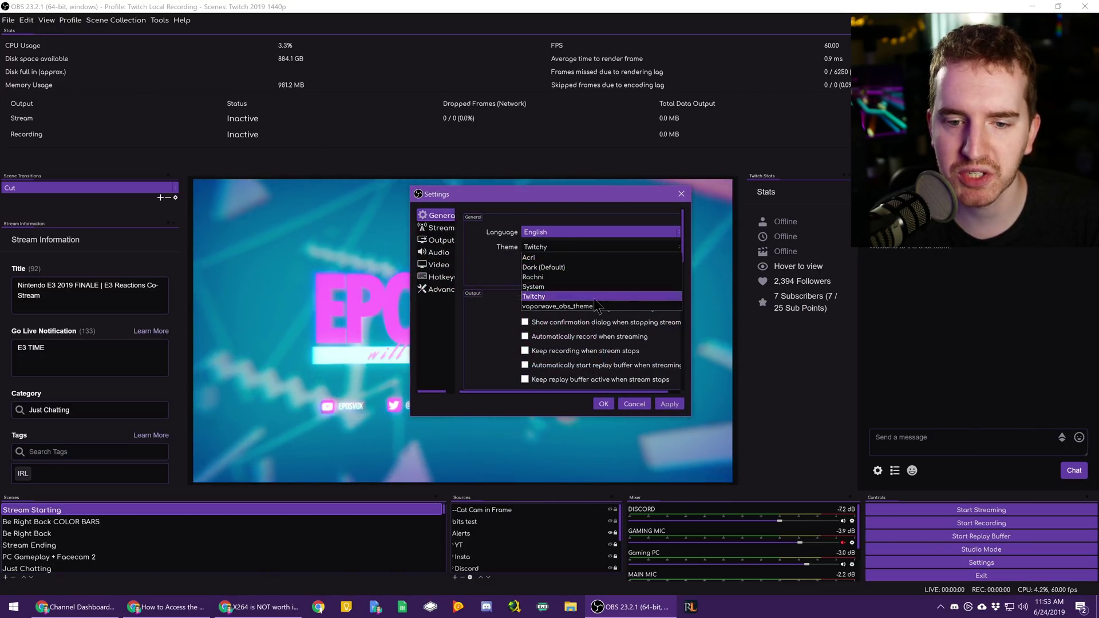
pyautogui.click(651, 402)
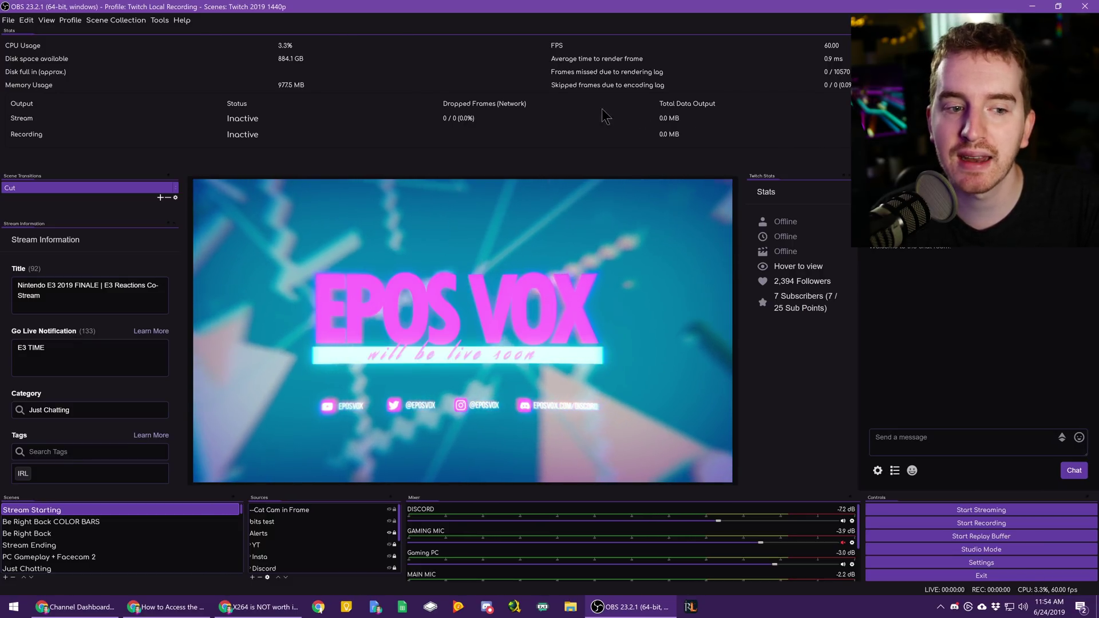
# Step: Keep Cut as the scene transition and inspect the scenes' transition override options
pyautogui.click(118, 185)
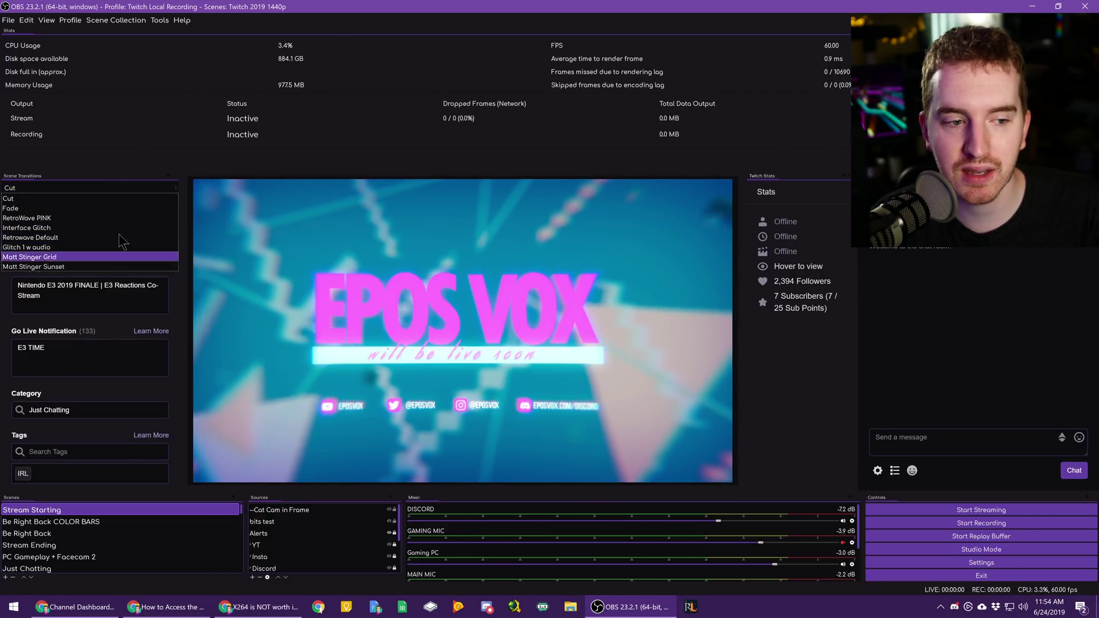
pyautogui.click(124, 184)
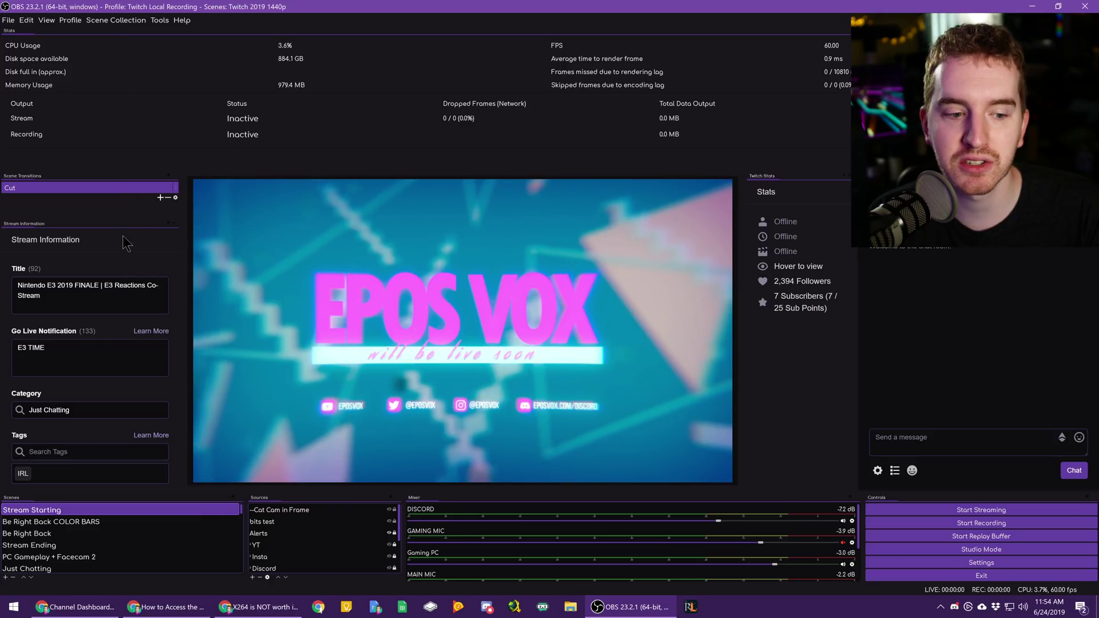
pyautogui.rightClick(113, 507)
pyautogui.moveTo(154, 486)
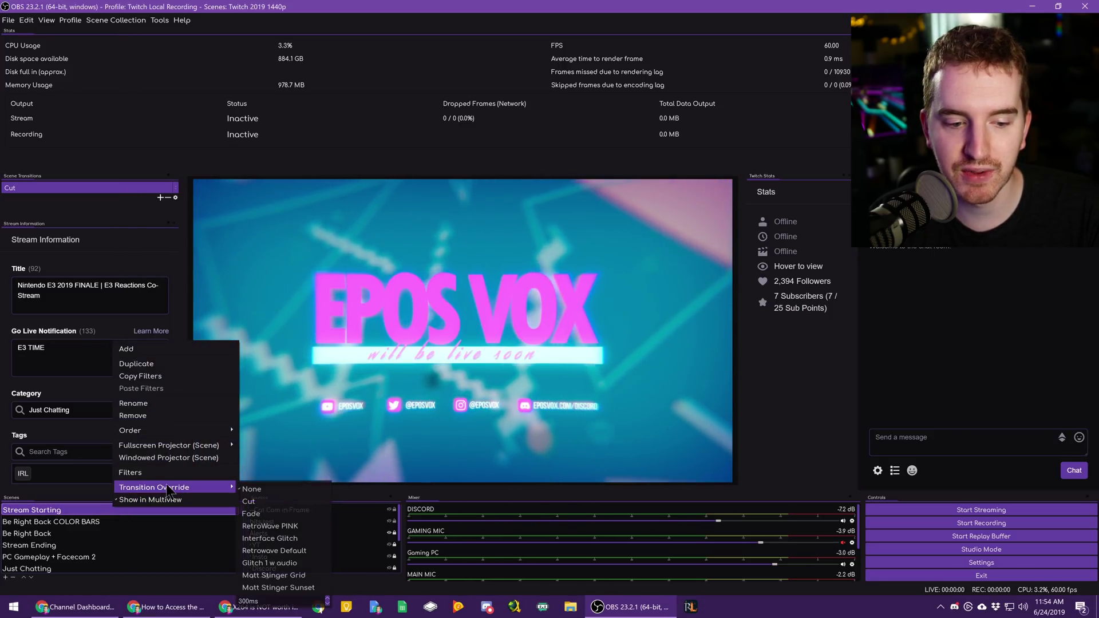
pyautogui.click(57, 555)
pyautogui.rightClick(57, 554)
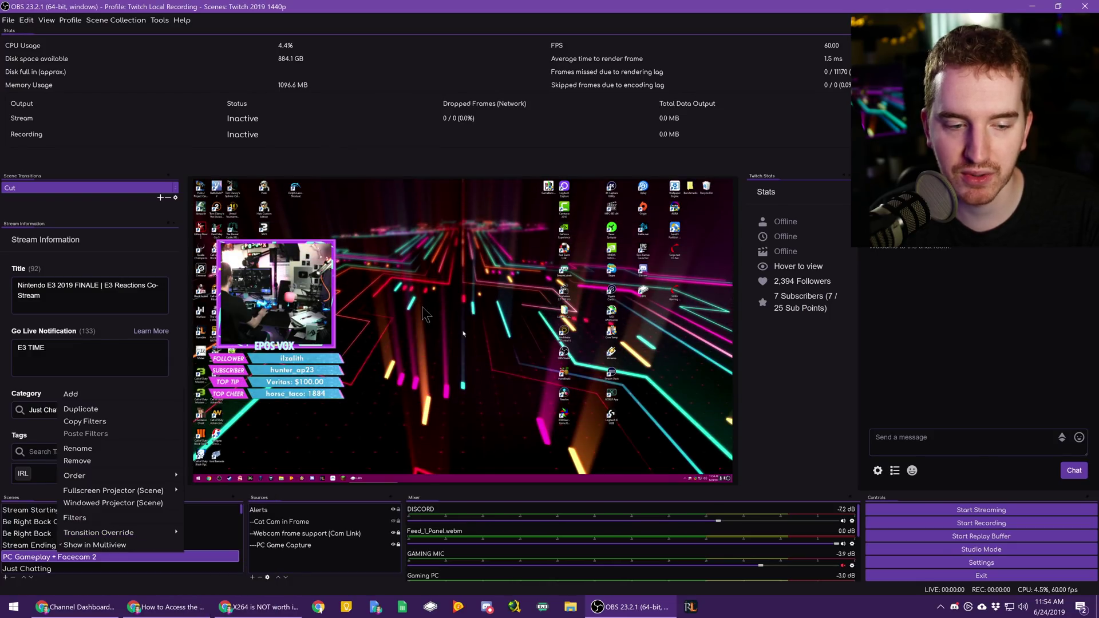
pyautogui.click(26, 510)
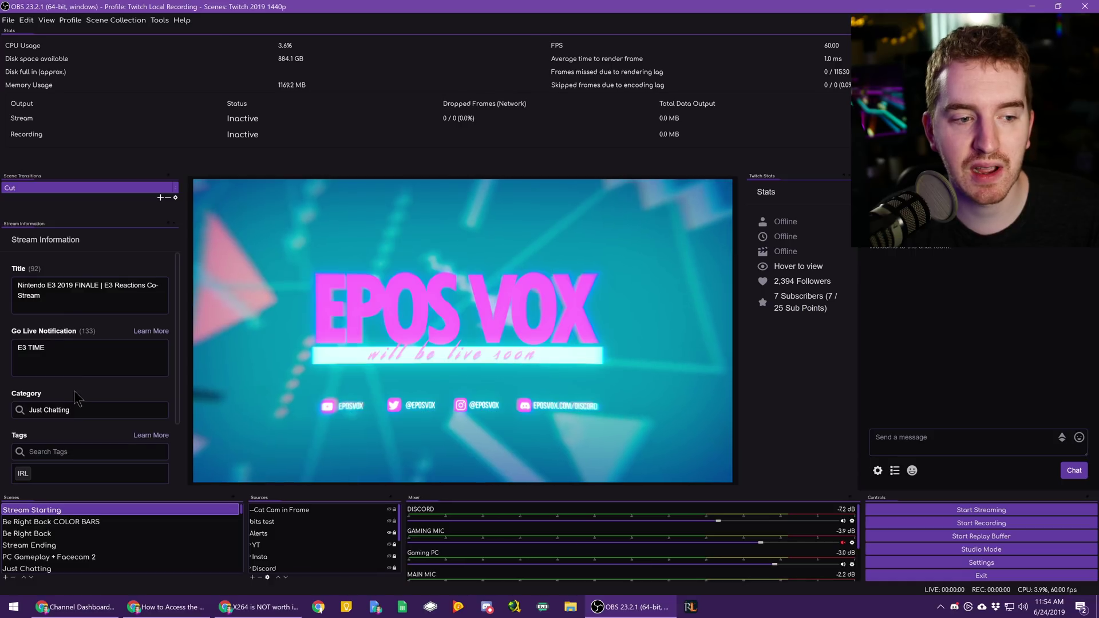
# Step: Preview the Be Right Back COLOR BARS, Be Right Back, Stream Starting and Stream Ending scenes
pyautogui.scroll(-3, 112, 312)
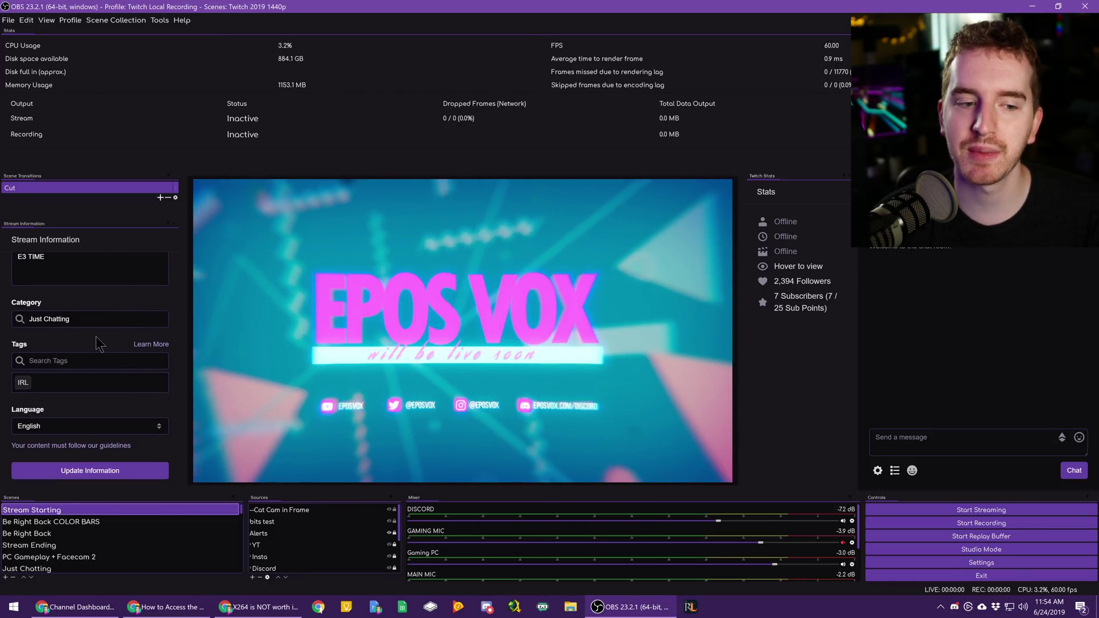
pyautogui.scroll(3, 97, 336)
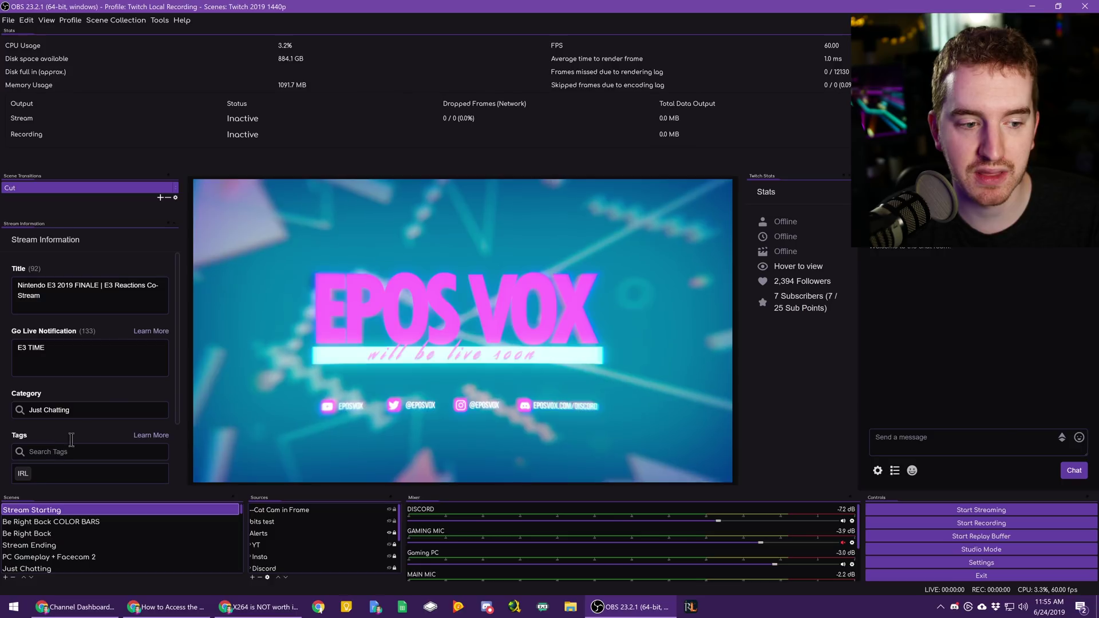
pyautogui.scroll(-3, 72, 439)
pyautogui.scroll(3, 87, 380)
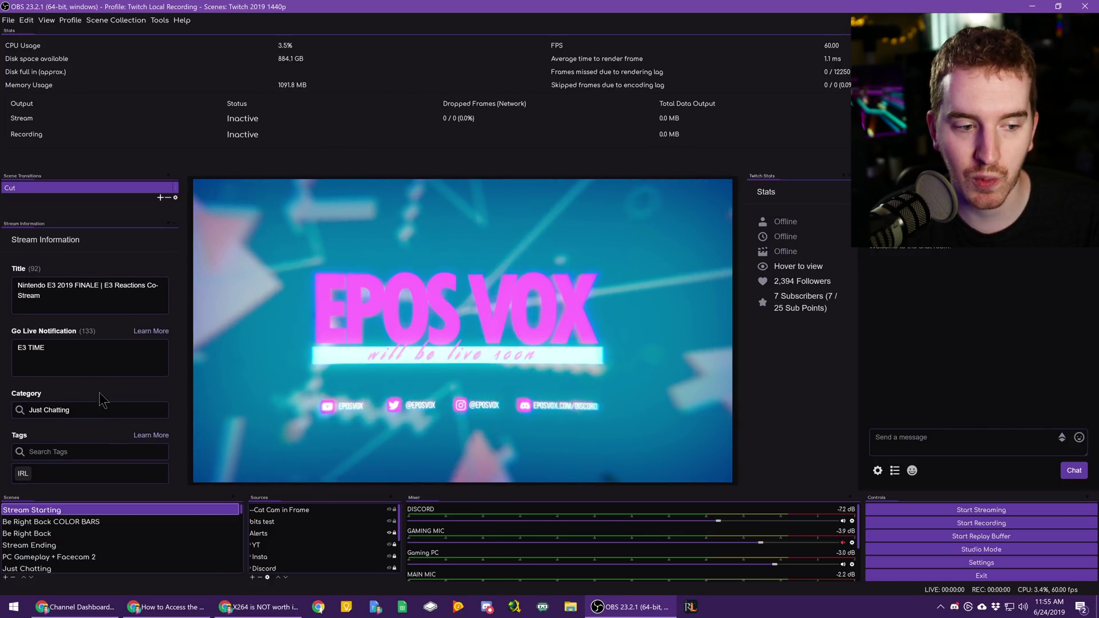
pyautogui.scroll(-3, 99, 393)
pyautogui.scroll(3, 99, 393)
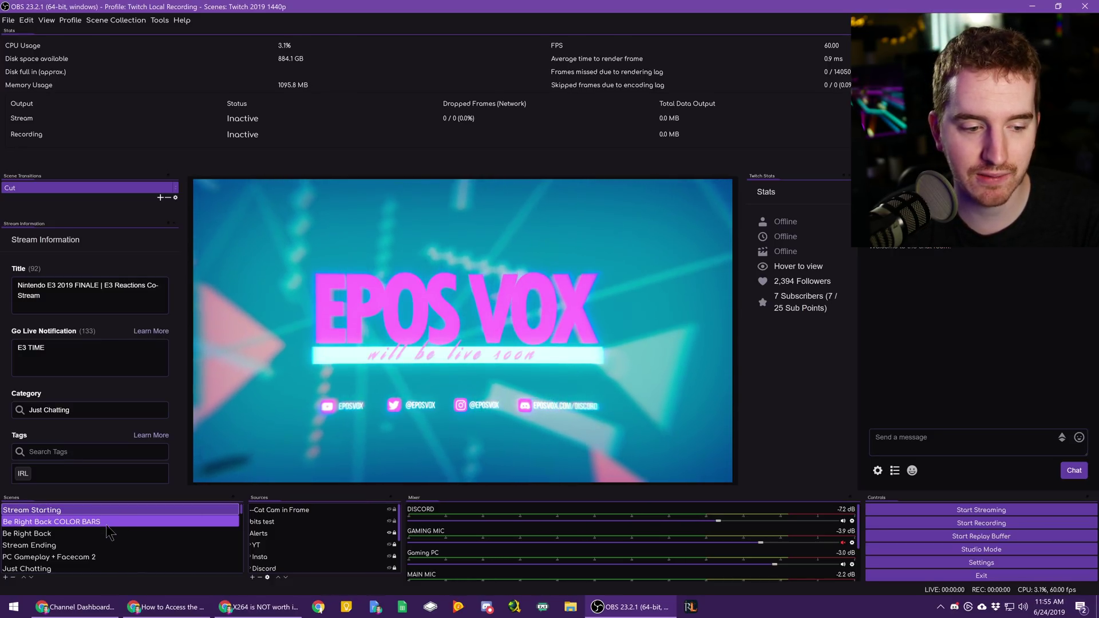
pyautogui.click(89, 520)
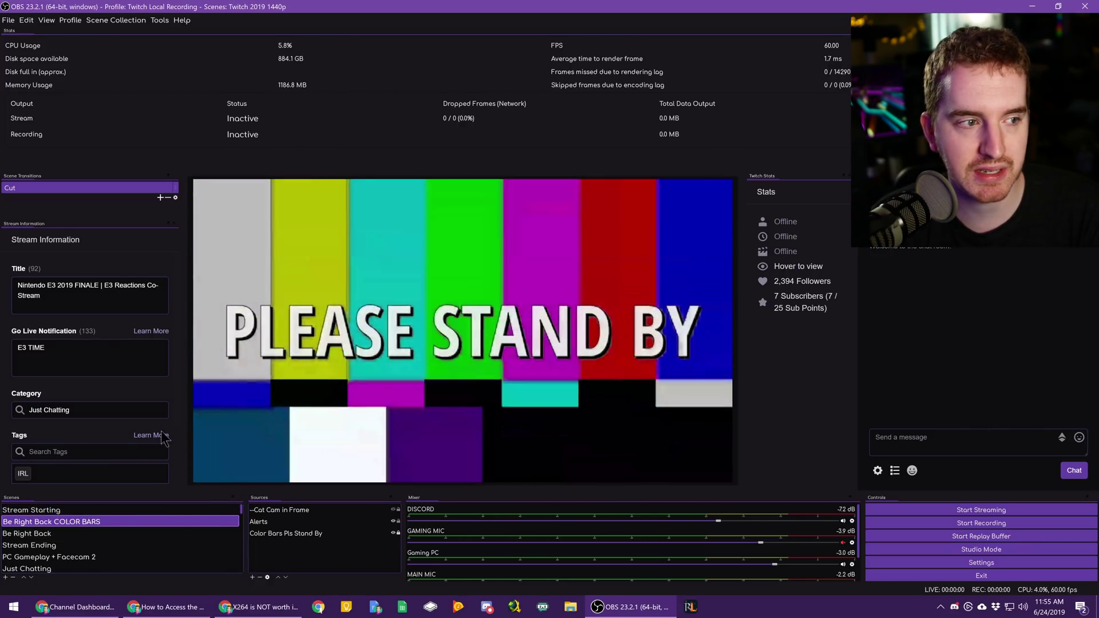
pyautogui.click(57, 533)
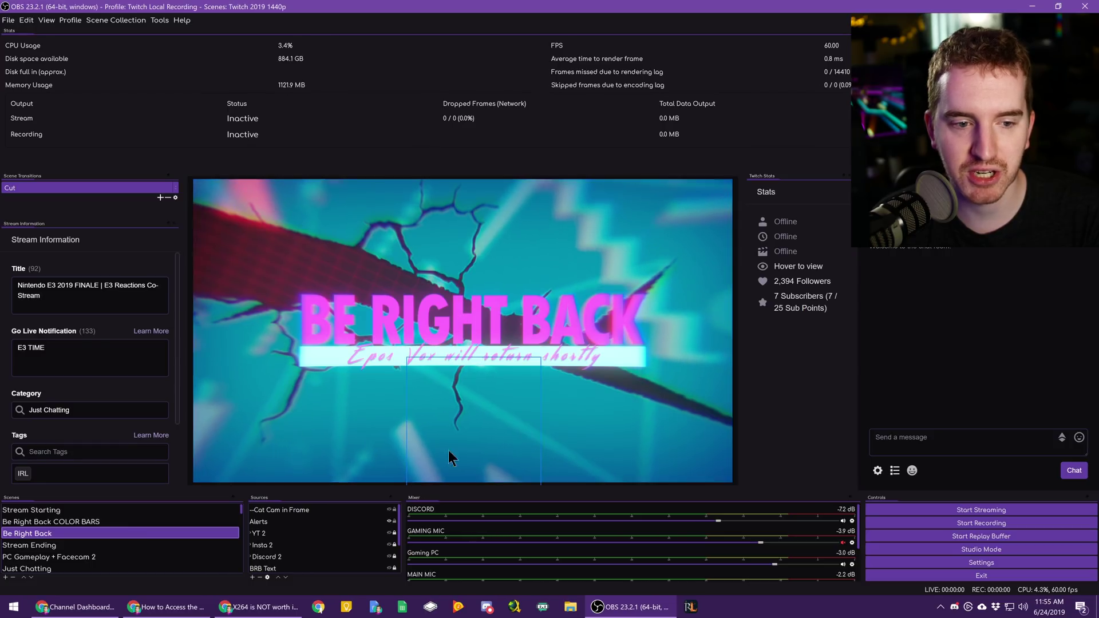
pyautogui.click(64, 510)
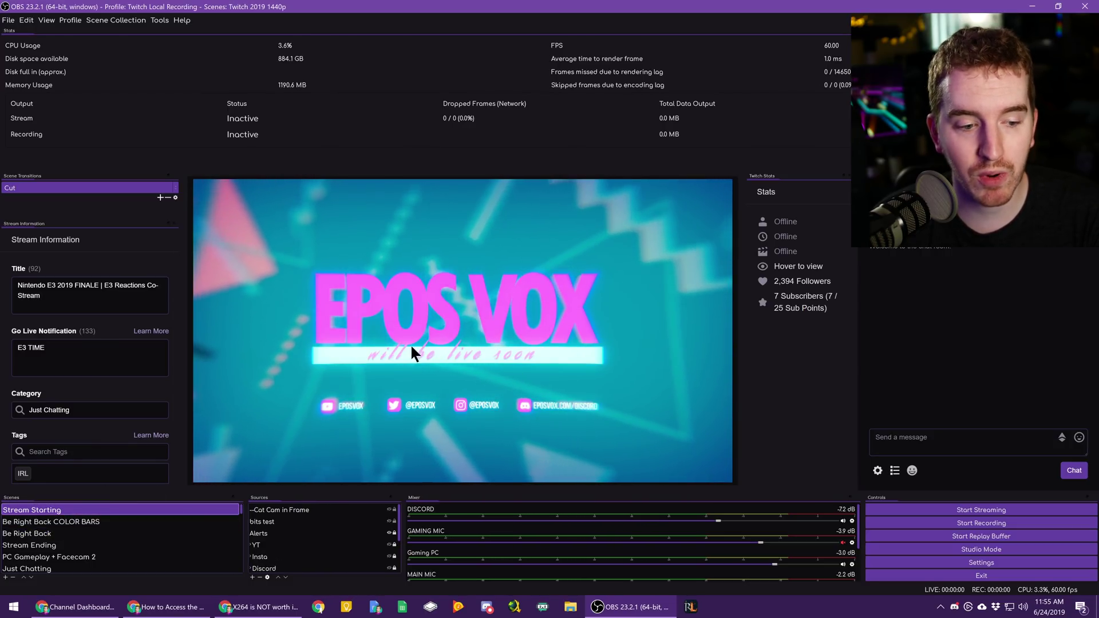
pyautogui.press('Down')
pyautogui.press('Down')
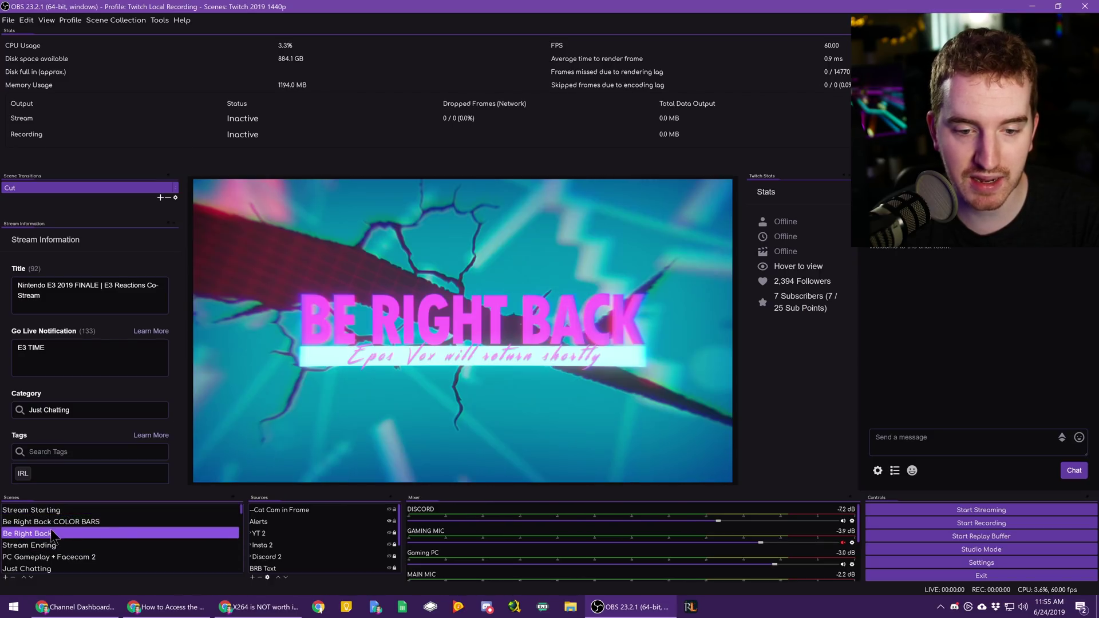
pyautogui.press('Down')
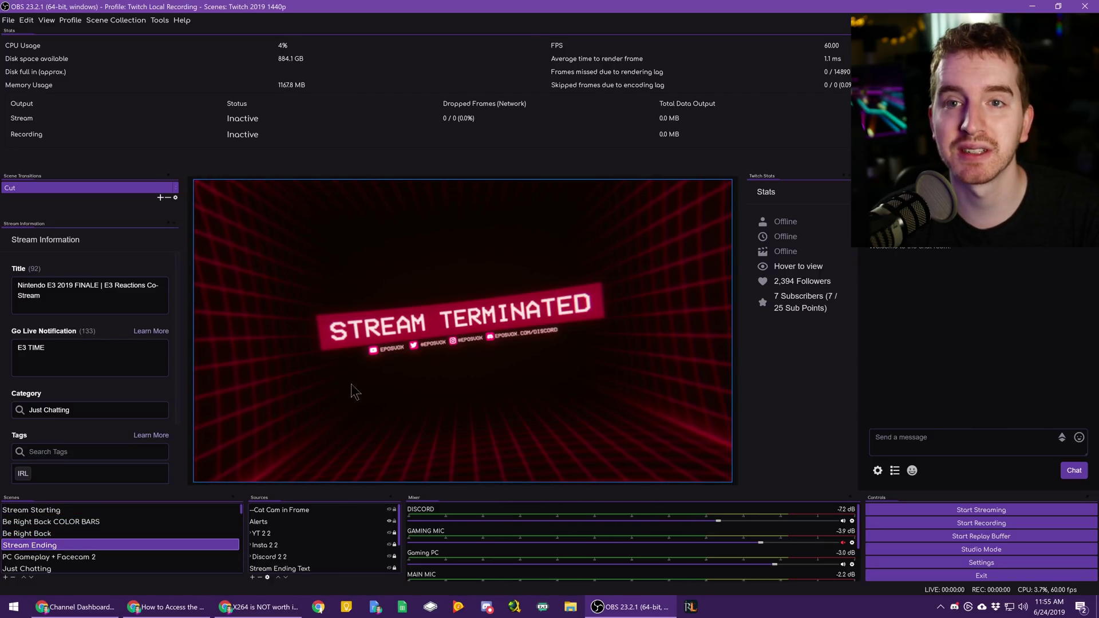
# Step: In the PC Gameplay + Facecam 2 scene, briefly show the Cat Cam in Frame source, then hide it
pyautogui.scroll(-2, 117, 555)
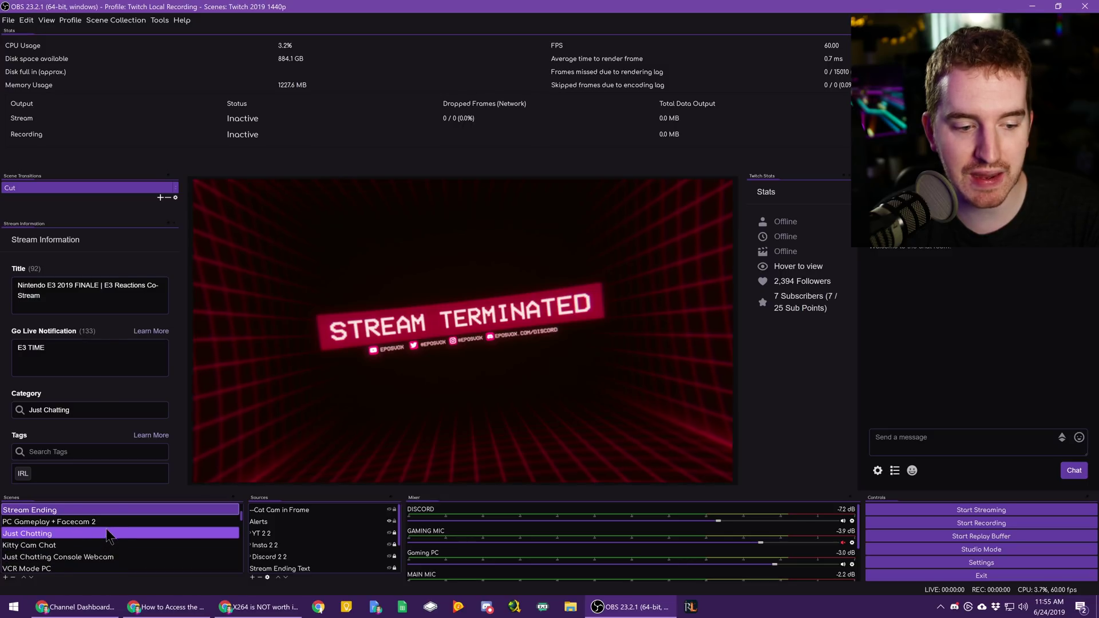
pyautogui.scroll(2, 112, 538)
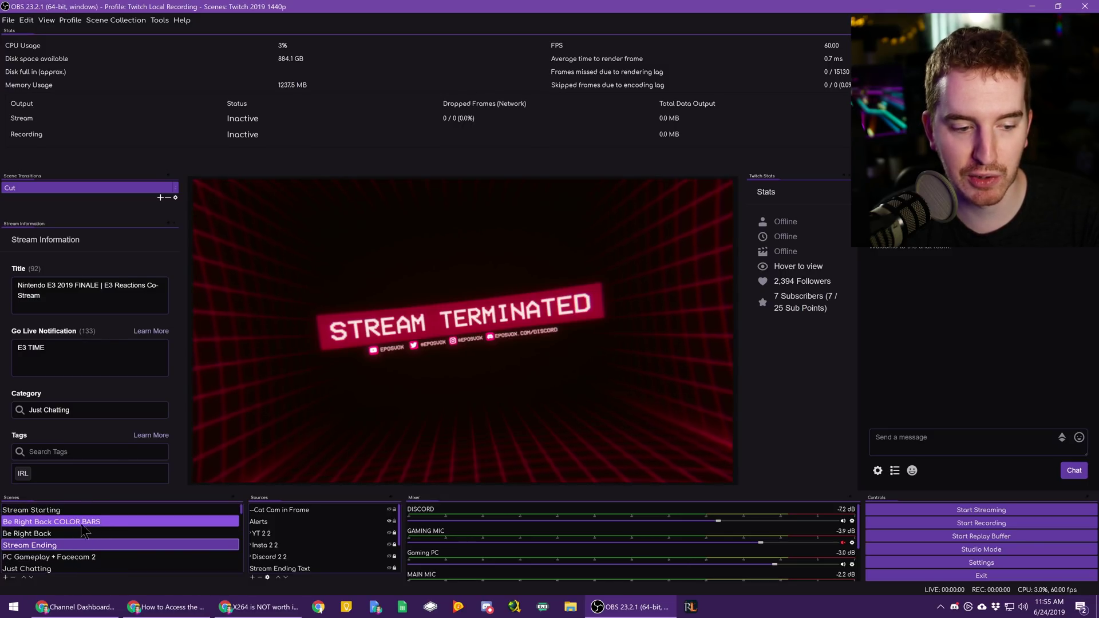
pyautogui.click(81, 558)
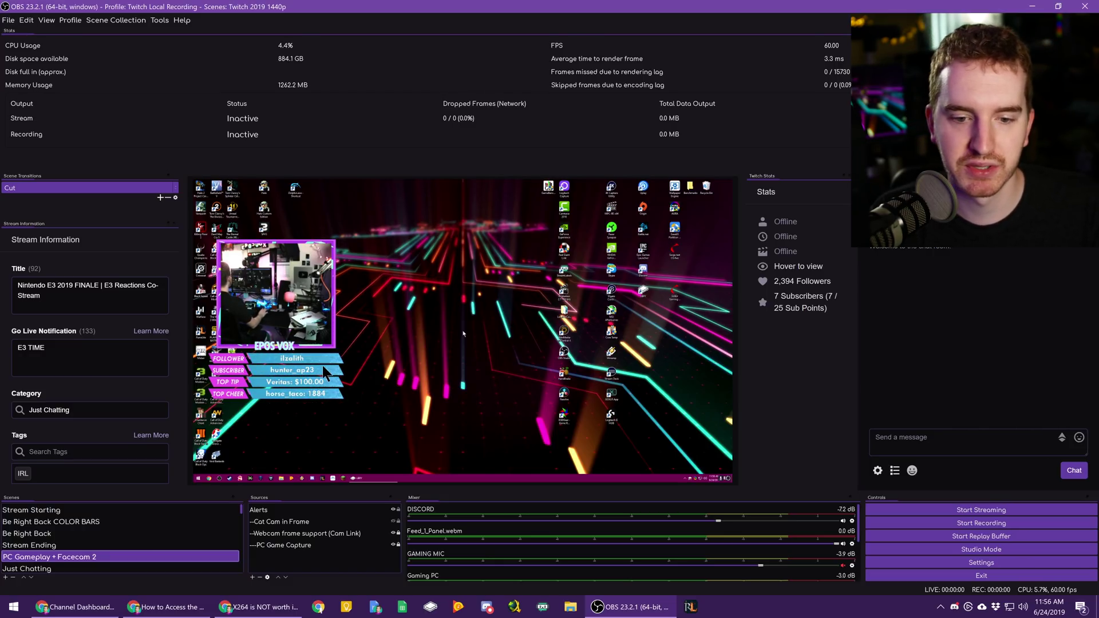
pyautogui.click(393, 522)
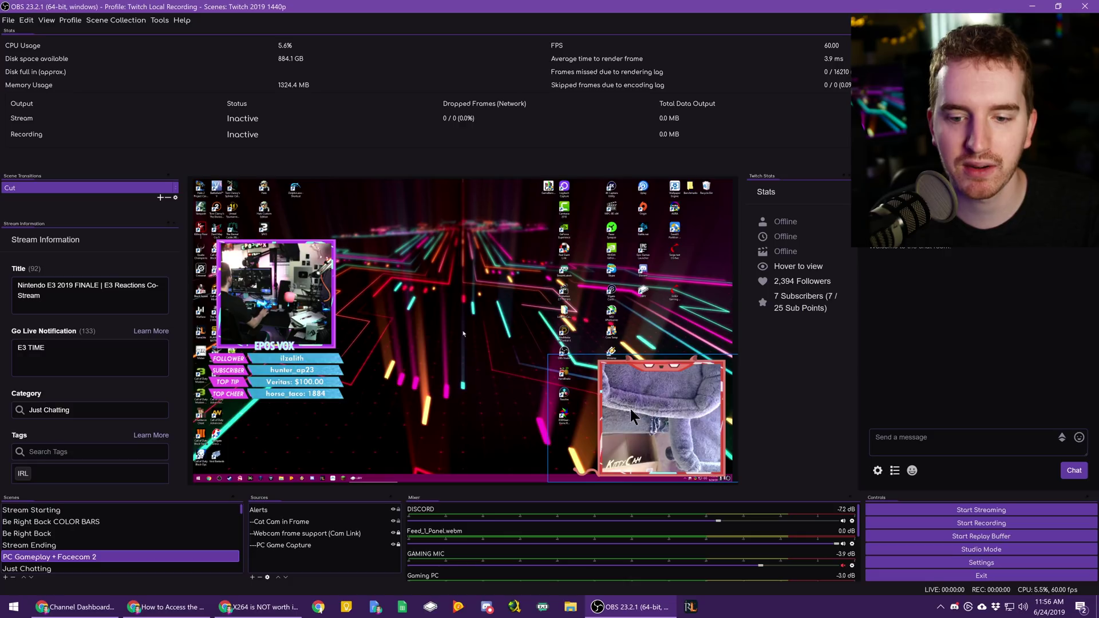
pyautogui.click(393, 523)
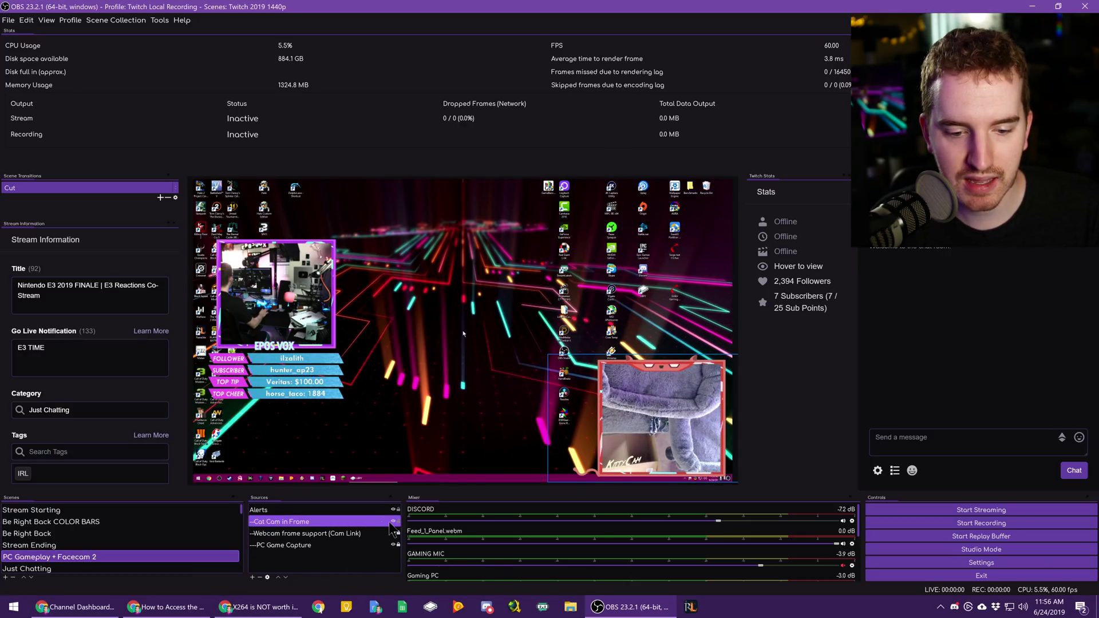
pyautogui.click(393, 522)
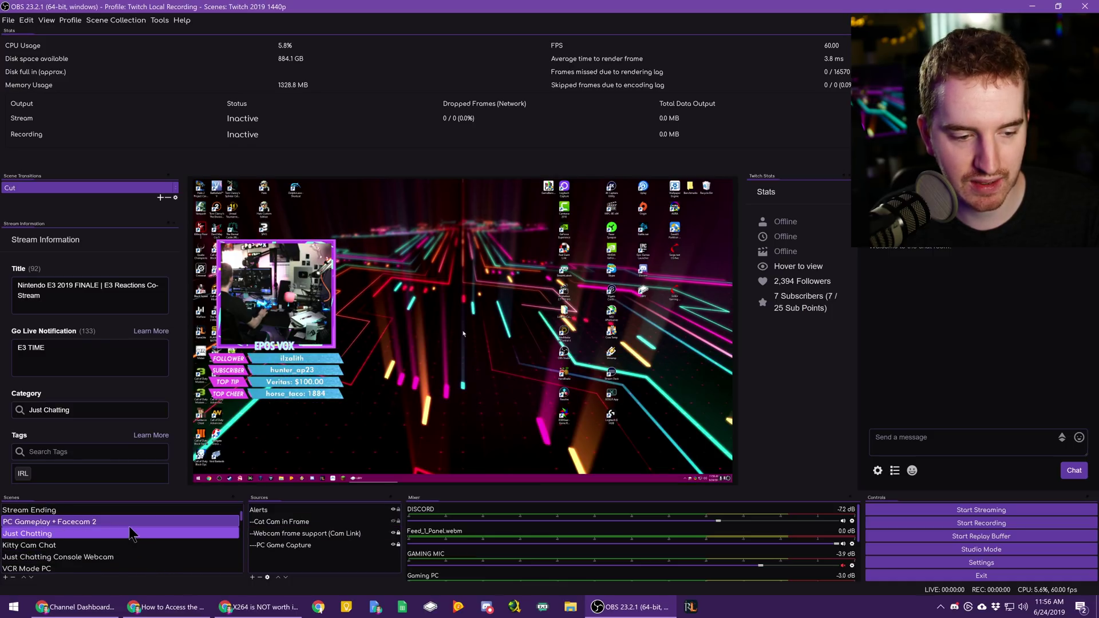
# Step: Preview the Just Chatting and Kitty Cam Chat scenes, then return to Stream Starting
pyautogui.click(129, 530)
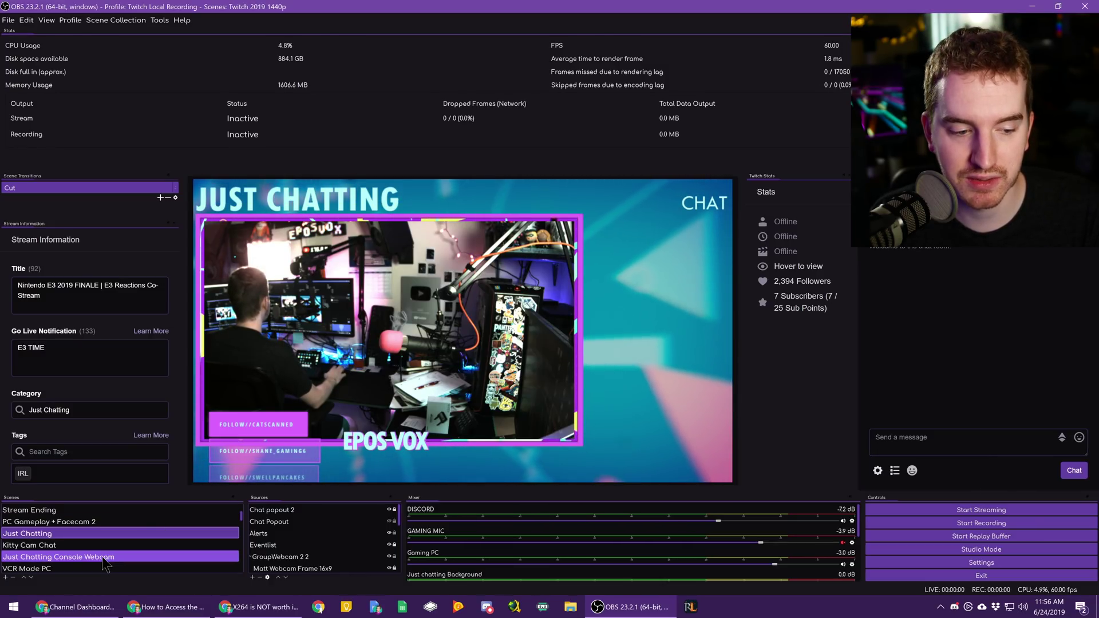
pyautogui.click(92, 544)
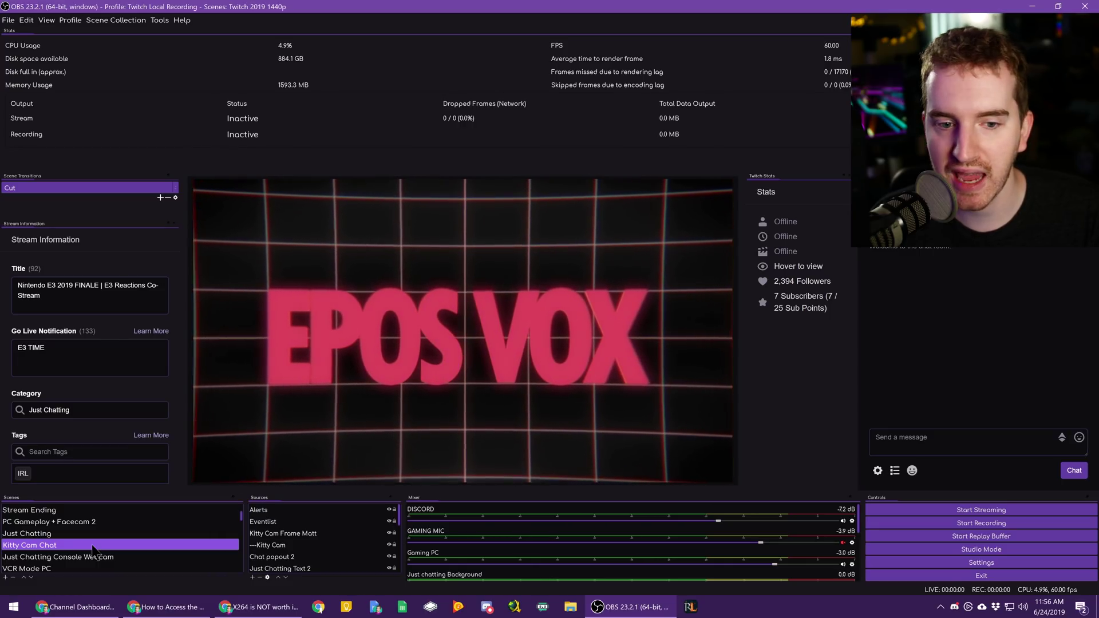
pyautogui.scroll(-1, 107, 548)
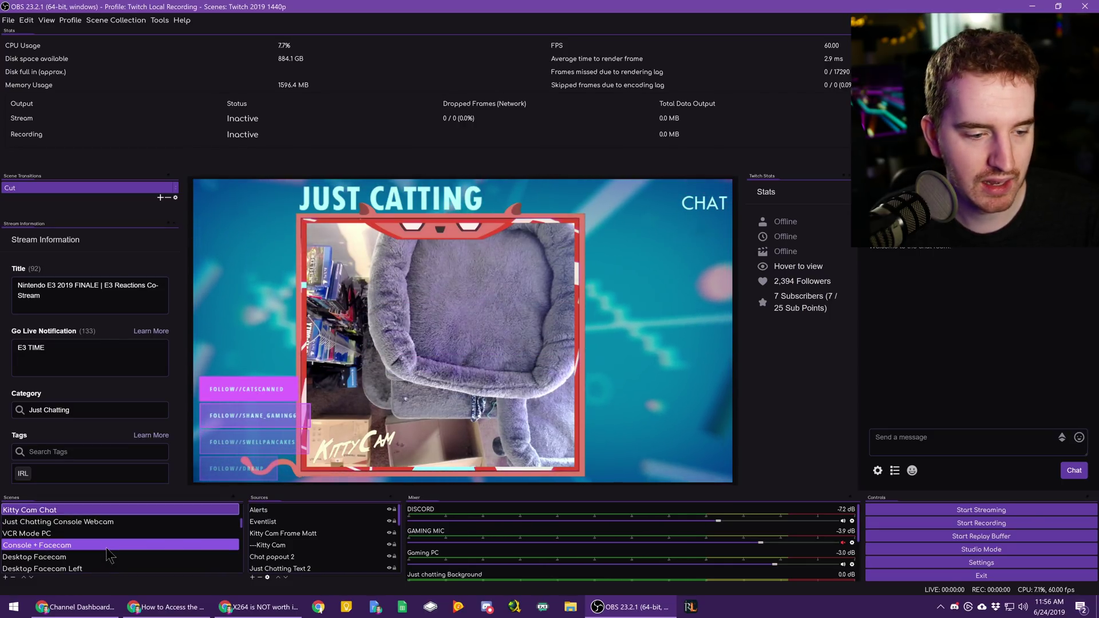
pyautogui.scroll(-1, 98, 537)
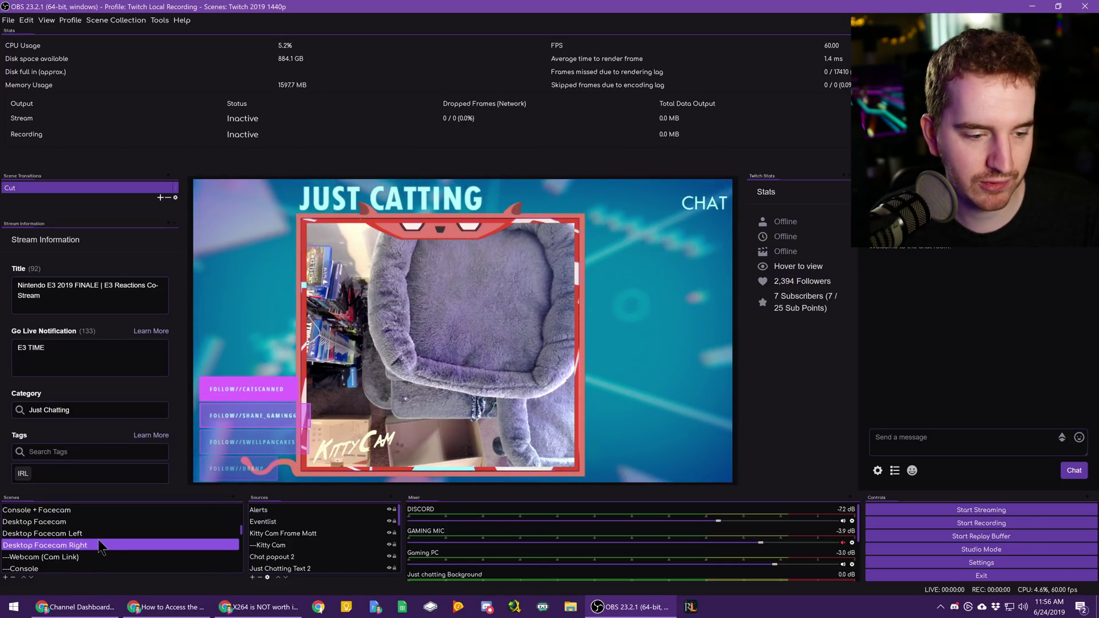
pyautogui.scroll(-1, 98, 545)
pyautogui.scroll(-1, 98, 545)
pyautogui.scroll(-1, 98, 544)
pyautogui.scroll(-1, 98, 545)
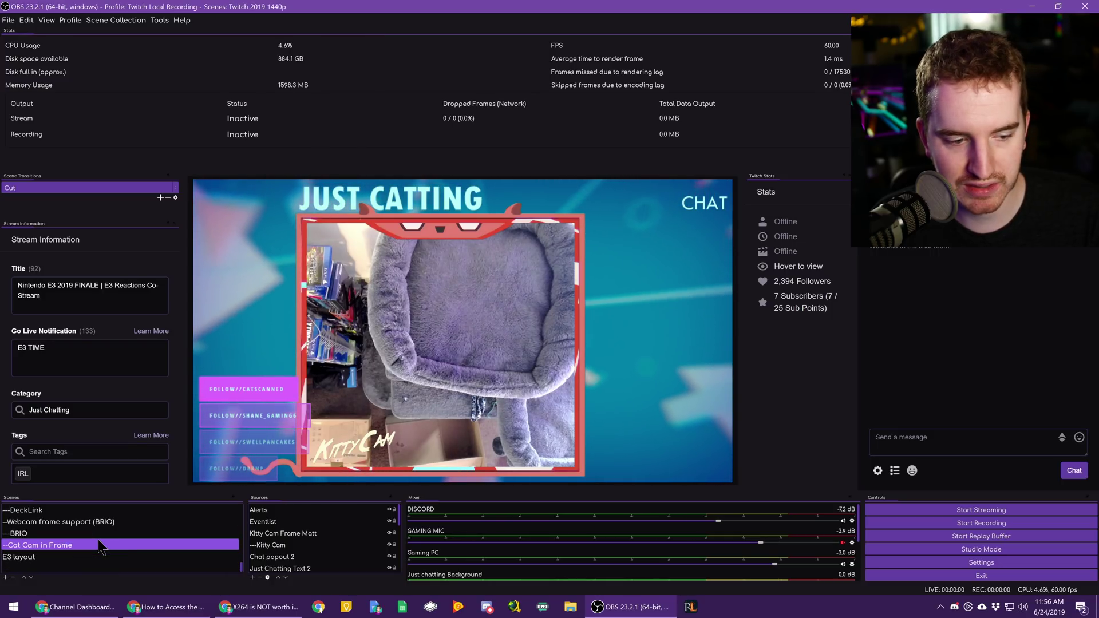
pyautogui.scroll(10, 88, 555)
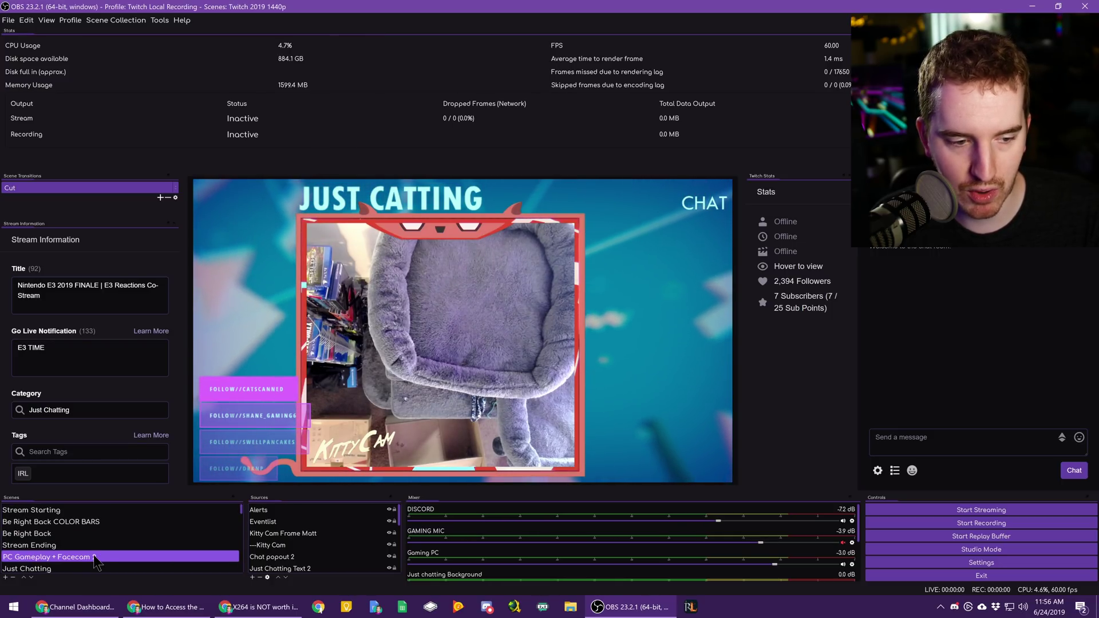
pyautogui.click(96, 510)
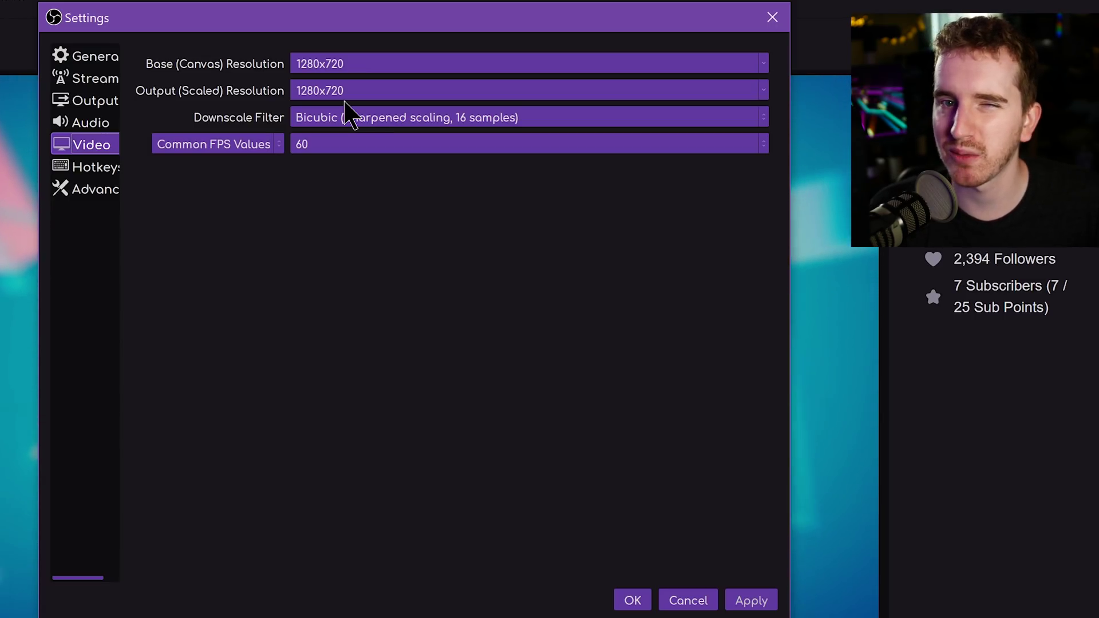
# Step: Keep Bicubic as the downscale filter, then go to the Audio settings page
pyautogui.click(423, 117)
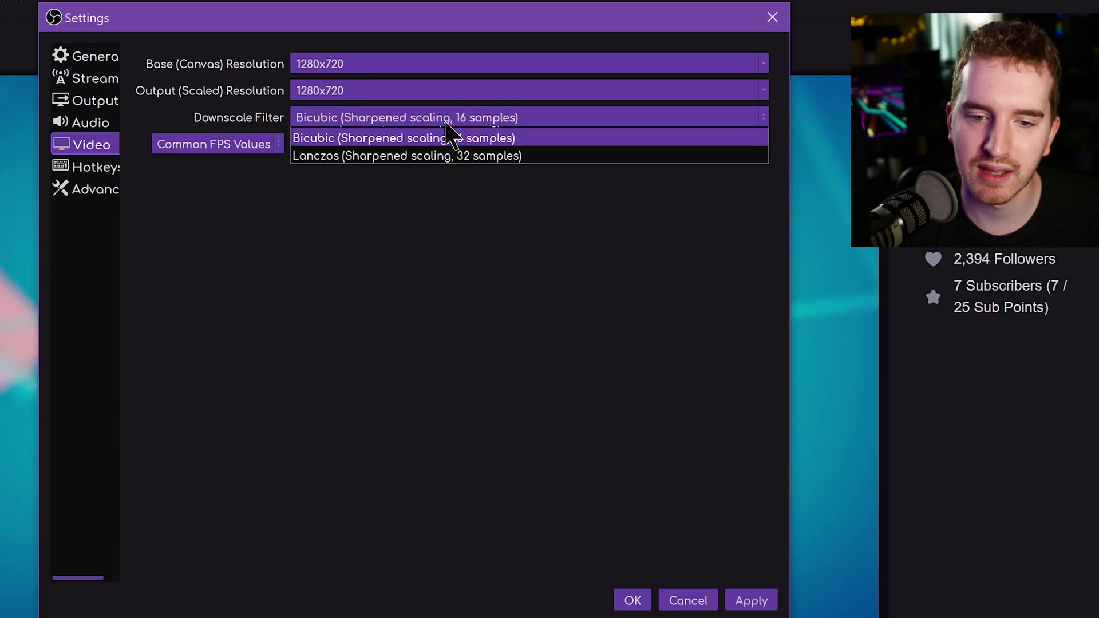
pyautogui.click(424, 199)
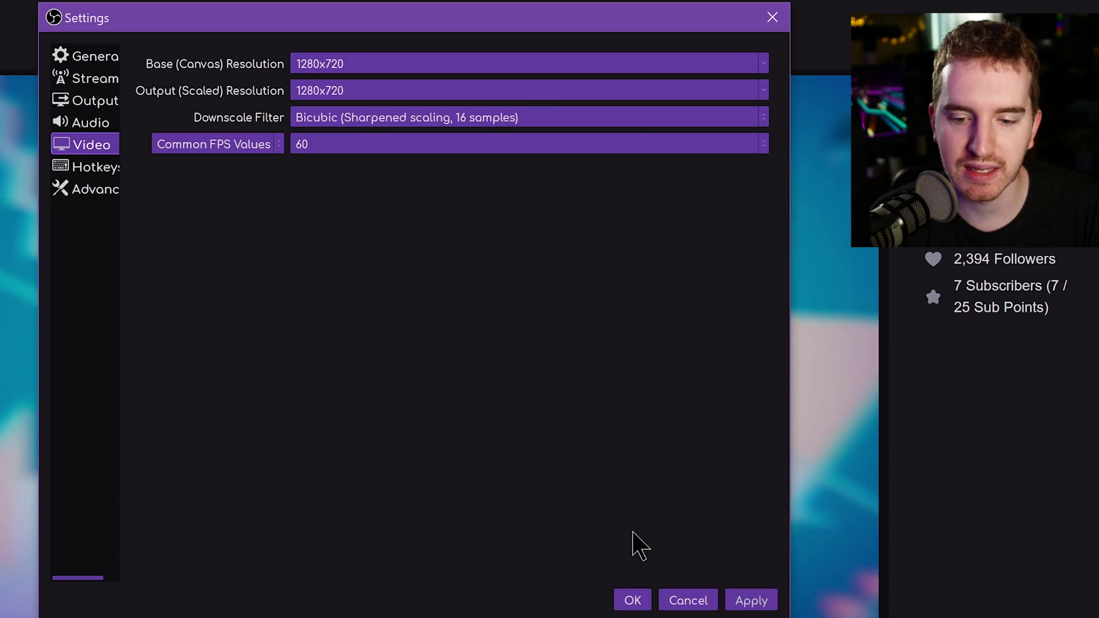
pyautogui.click(97, 124)
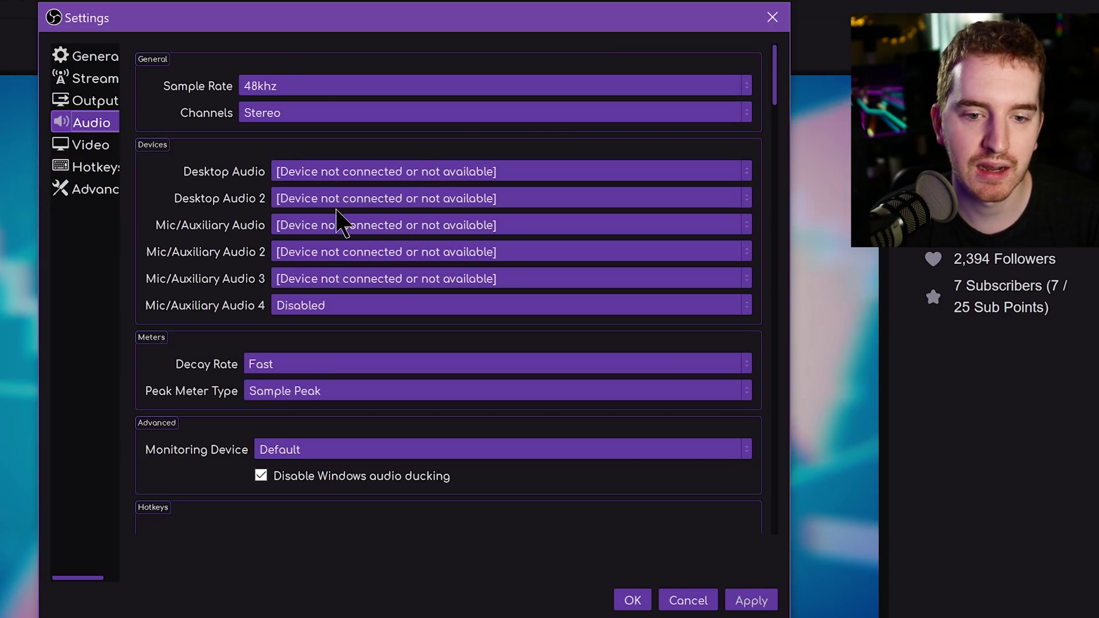
# Step: Set Desktop Audio to Line Out 11/12 and Desktop Audio 2 to Line Out 05/06
pyautogui.click(384, 173)
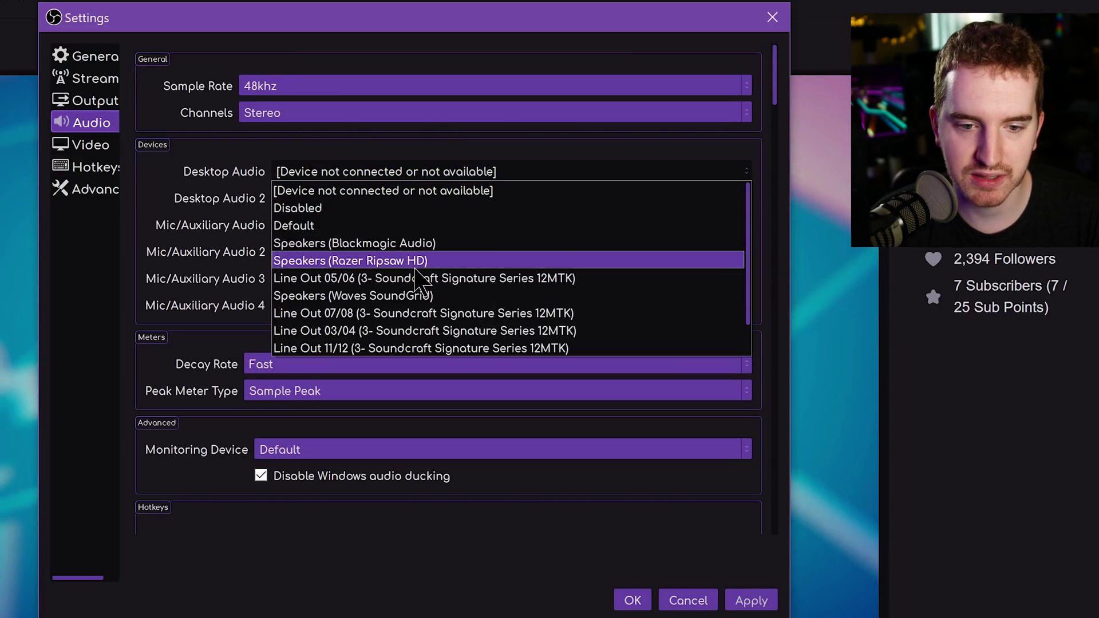
pyautogui.click(409, 318)
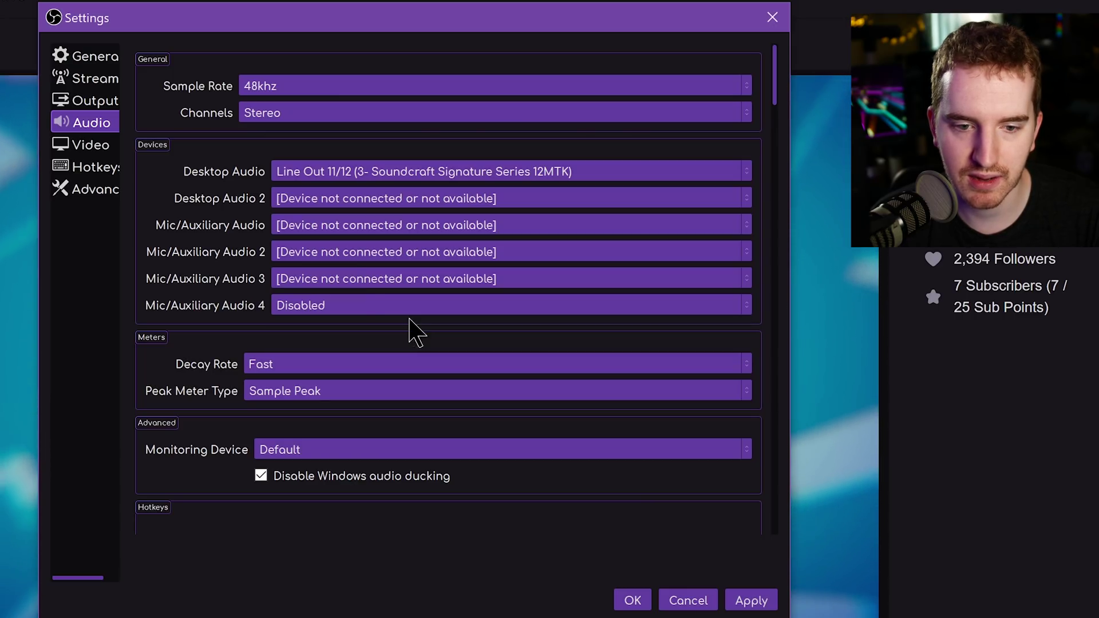
pyautogui.click(355, 199)
pyautogui.scroll(-1, 384, 312)
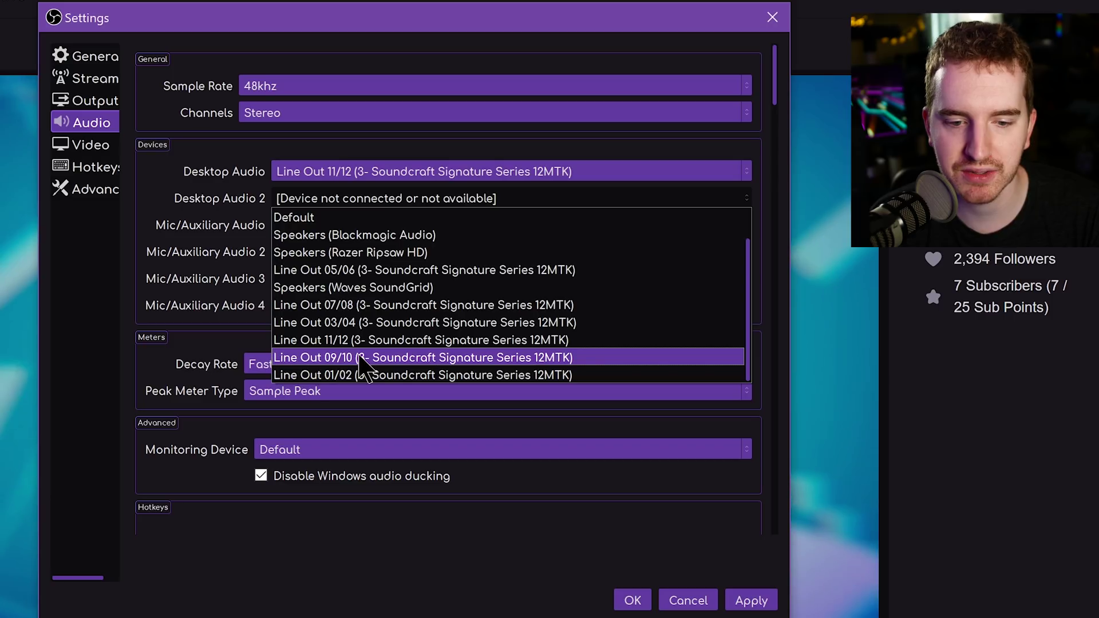
pyautogui.click(410, 271)
# Step: Route Mic/Auxiliary Audio 1–3 to Mic/Line In 01/02, 07/08 and 09/10
pyautogui.click(417, 225)
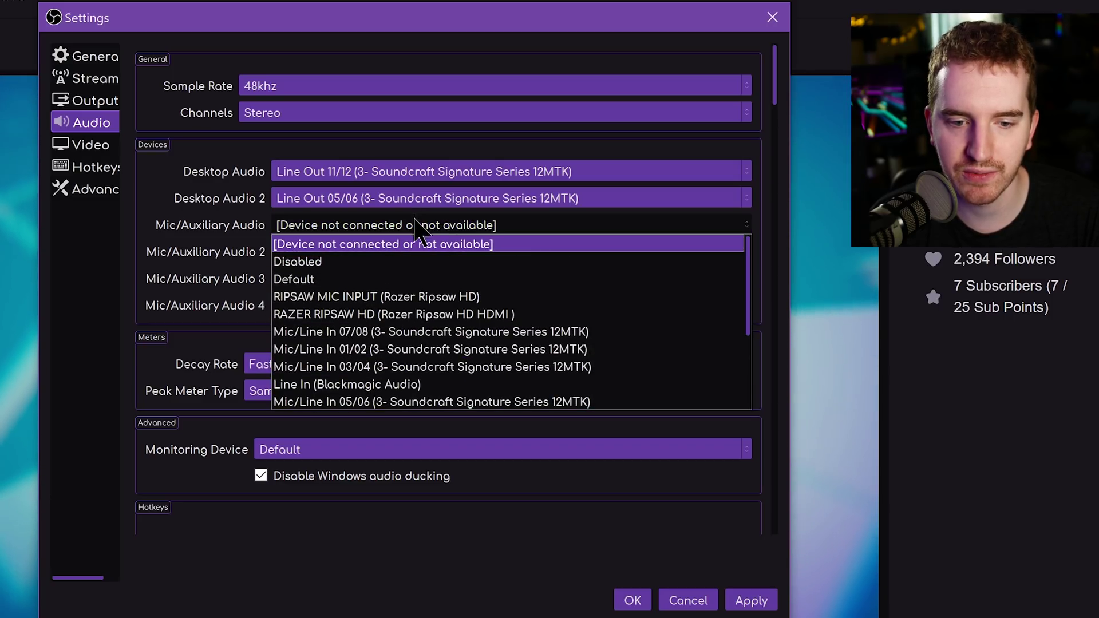
pyautogui.click(417, 349)
pyautogui.click(412, 252)
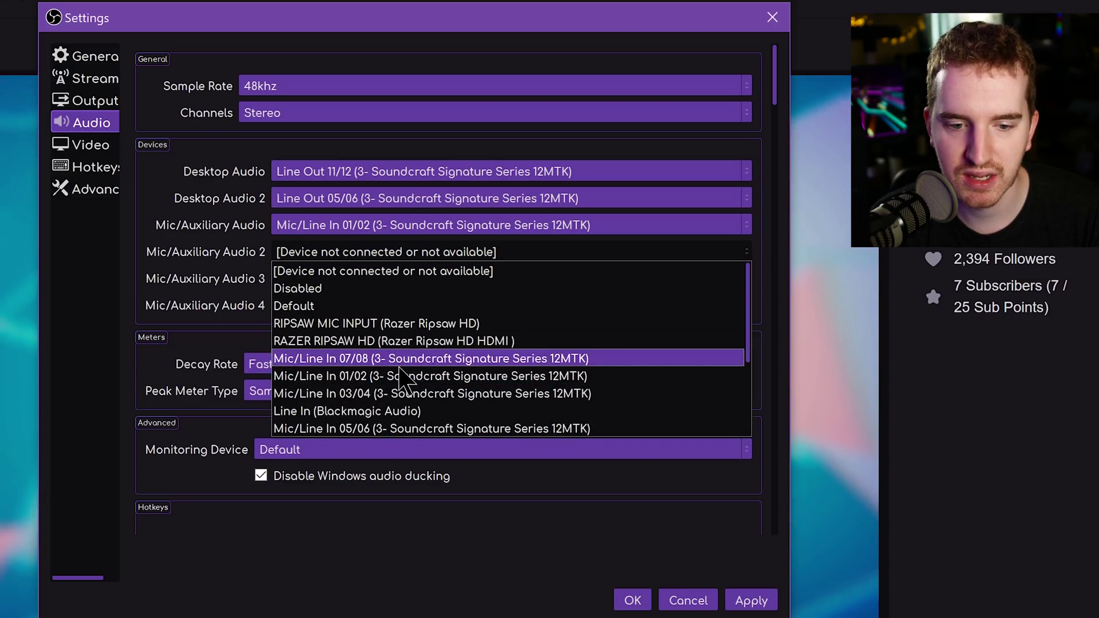
pyautogui.click(395, 359)
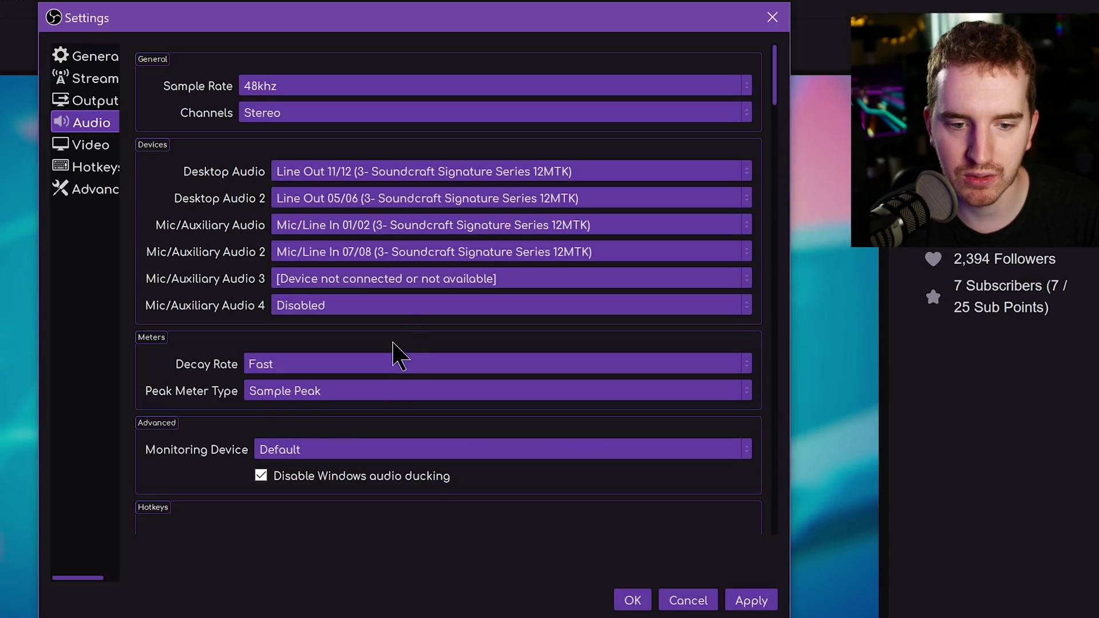
pyautogui.click(389, 282)
pyautogui.scroll(-3, 401, 395)
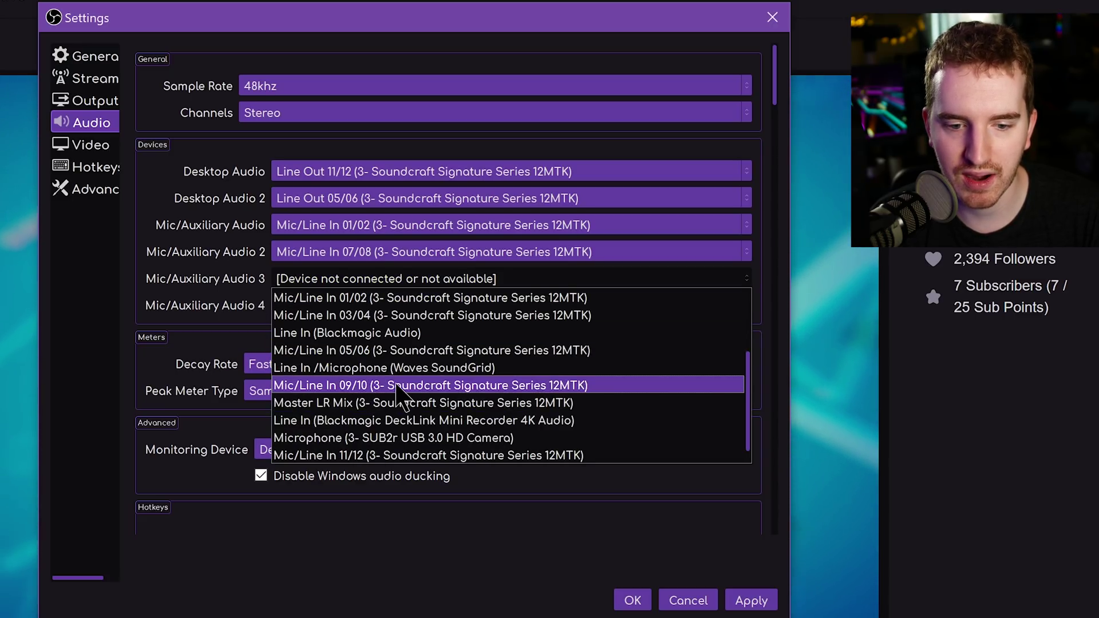
pyautogui.click(399, 386)
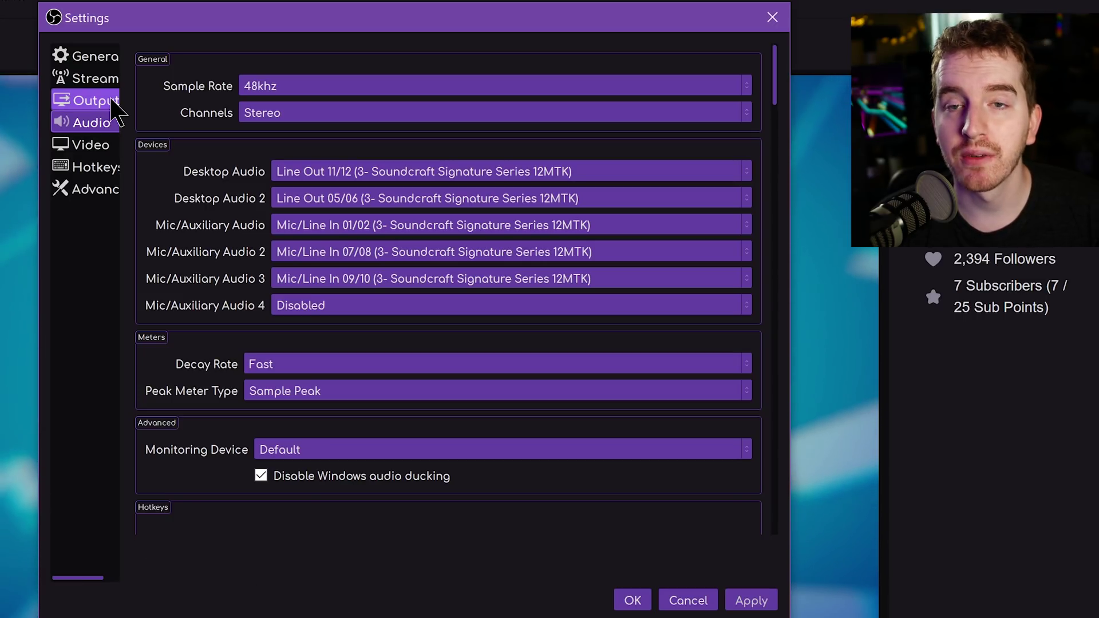
pyautogui.click(112, 102)
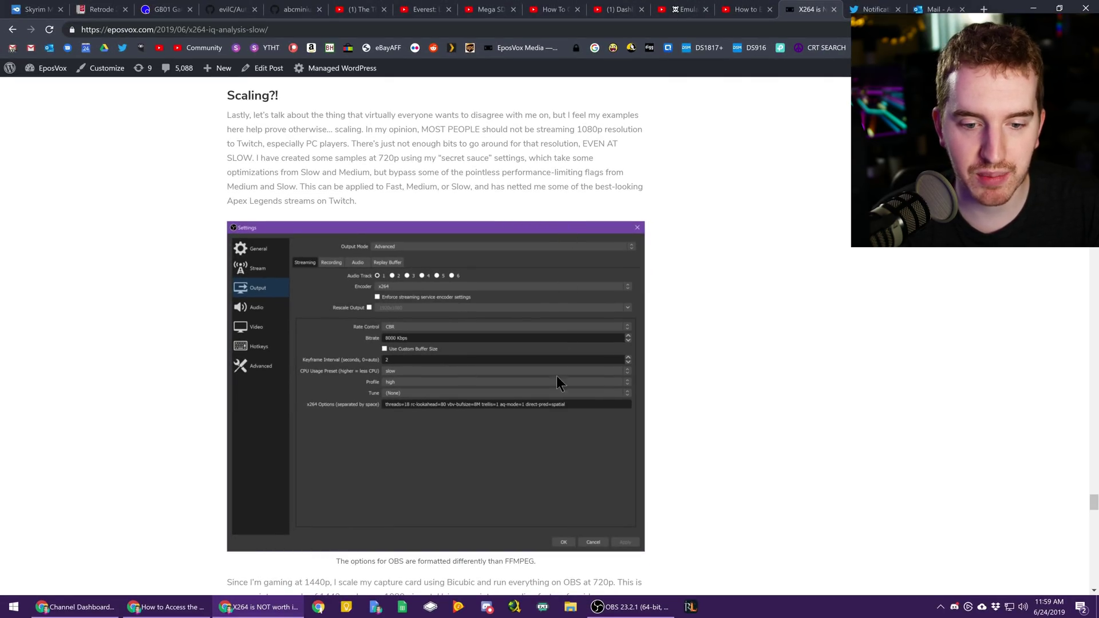
# Step: Scroll the EposVox blog to its FFMPEG config and back, then return to OBS
pyautogui.scroll(-10, 537, 332)
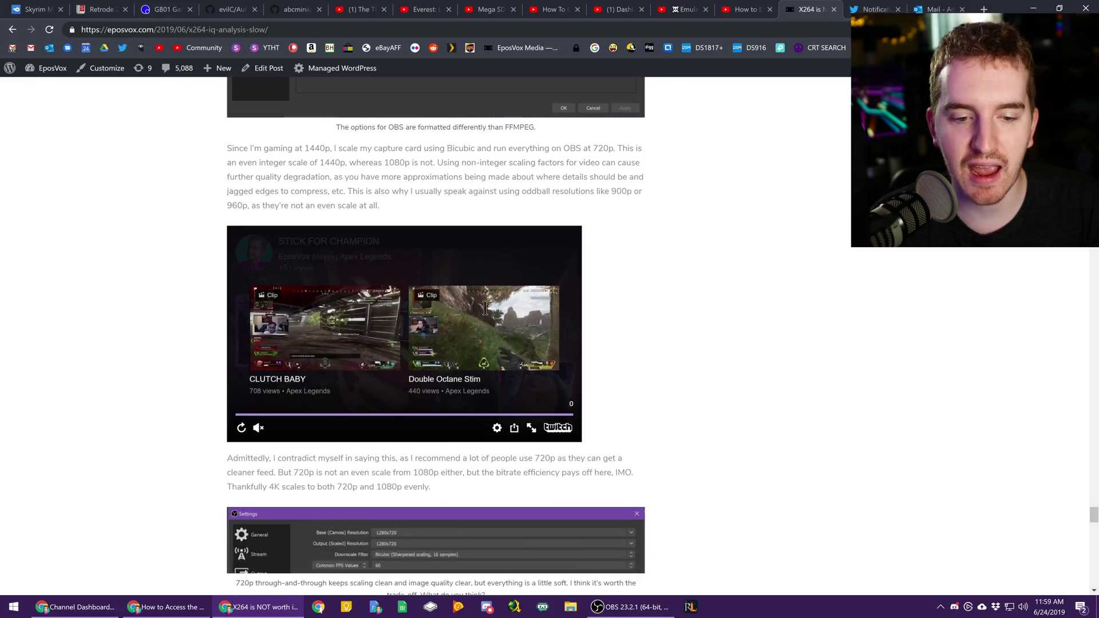
pyautogui.scroll(-6, 486, 309)
pyautogui.scroll(-4, 466, 297)
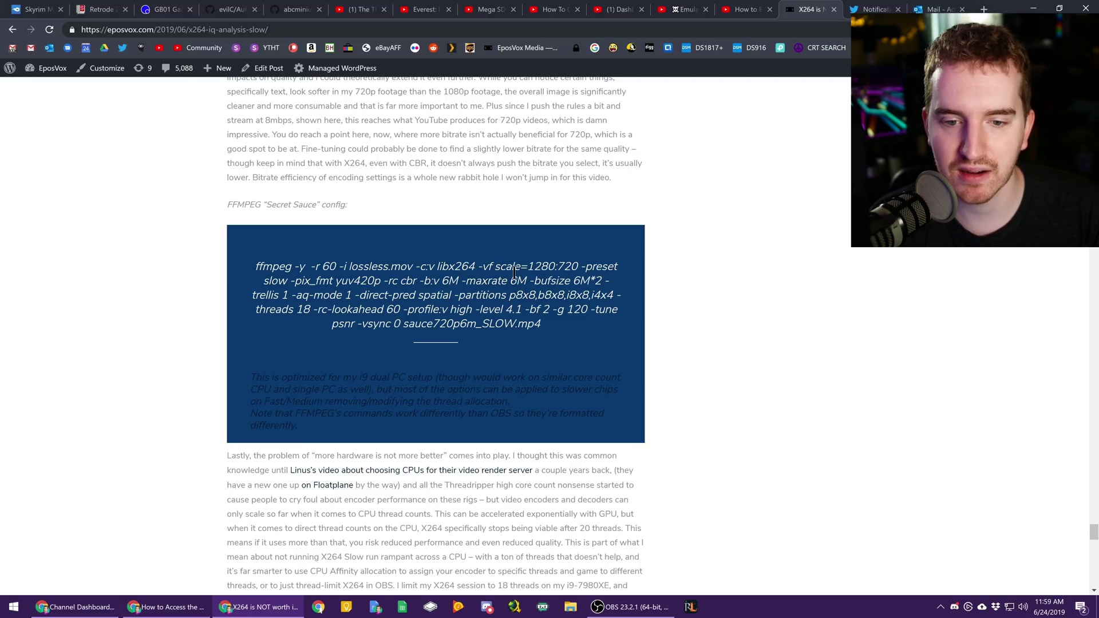
pyautogui.scroll(7, 486, 286)
pyautogui.scroll(6, 452, 355)
pyautogui.scroll(3, 443, 375)
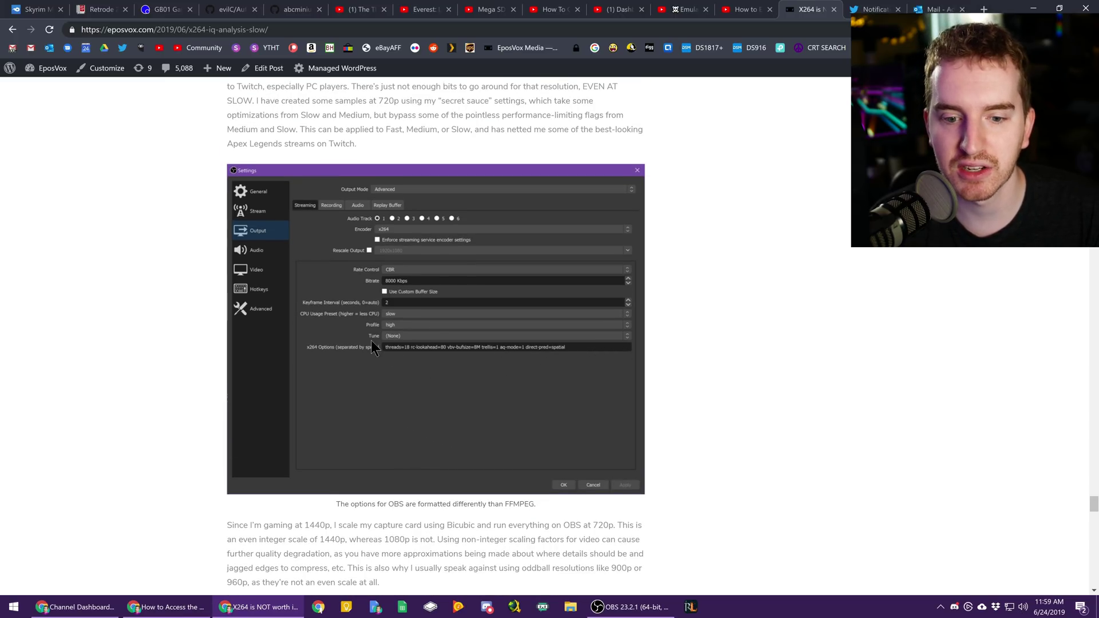
pyautogui.click(630, 606)
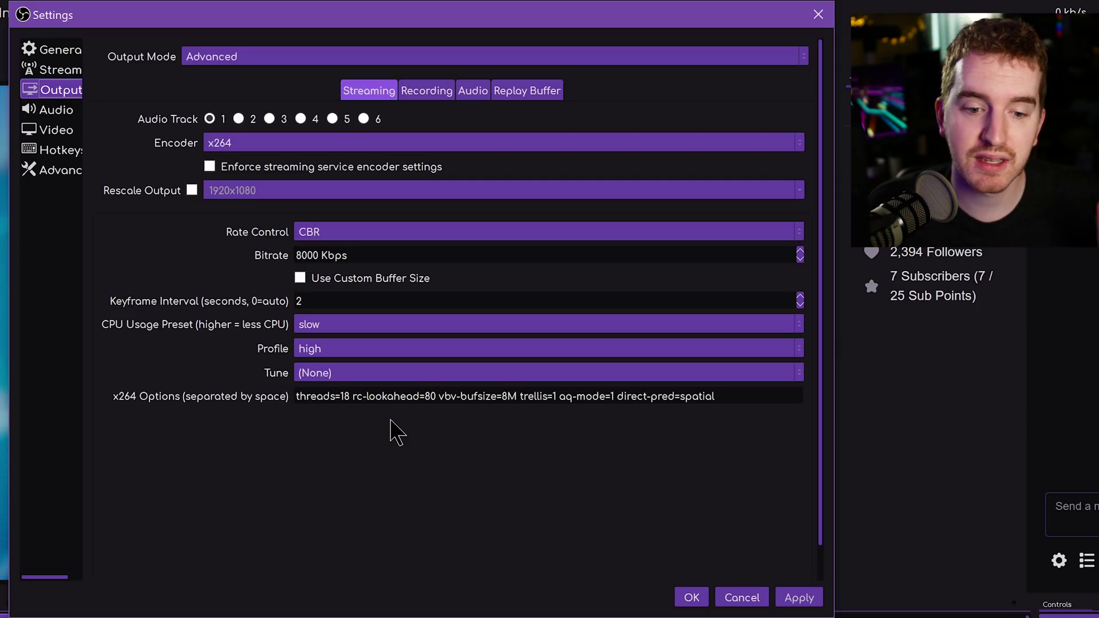
# Step: Review threads=18, rc-lookahead=80 and vbv-bufsize=8M in the x264 options, then the rate control modes
pyautogui.moveTo(349, 396); pyautogui.dragTo(236, 388)
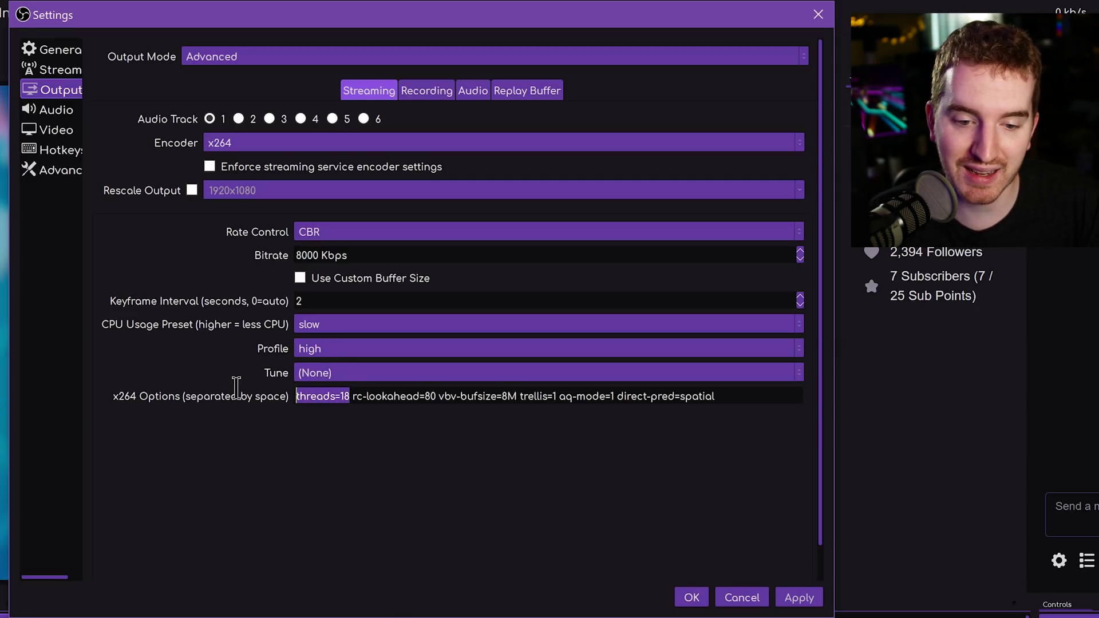
pyautogui.click(357, 404)
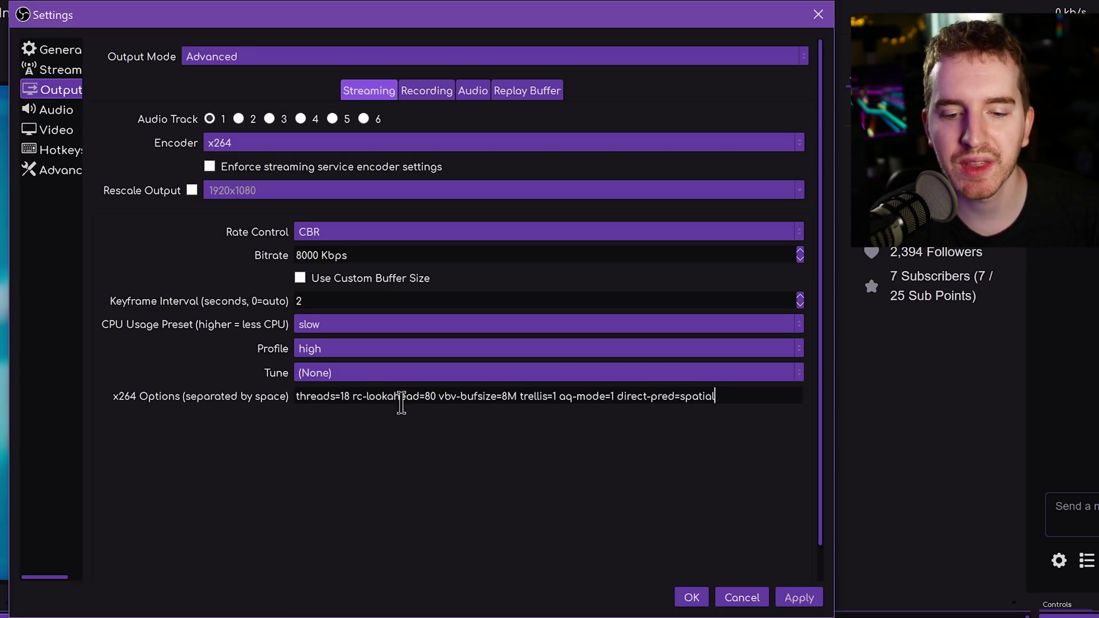
pyautogui.click(427, 399)
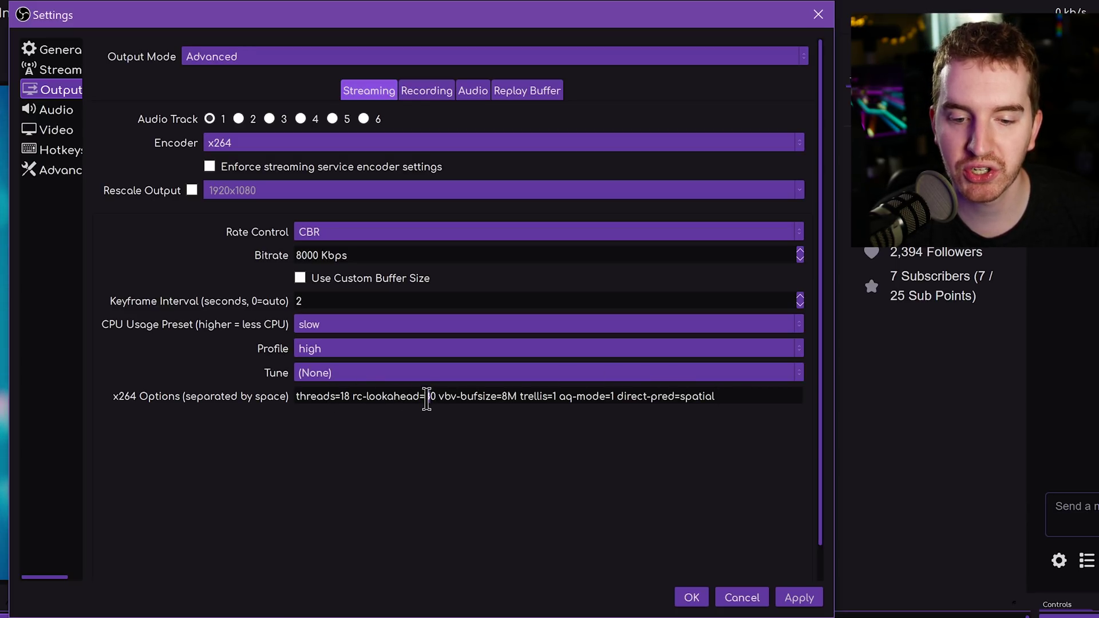
pyautogui.doubleClick(427, 400)
pyautogui.click(350, 396)
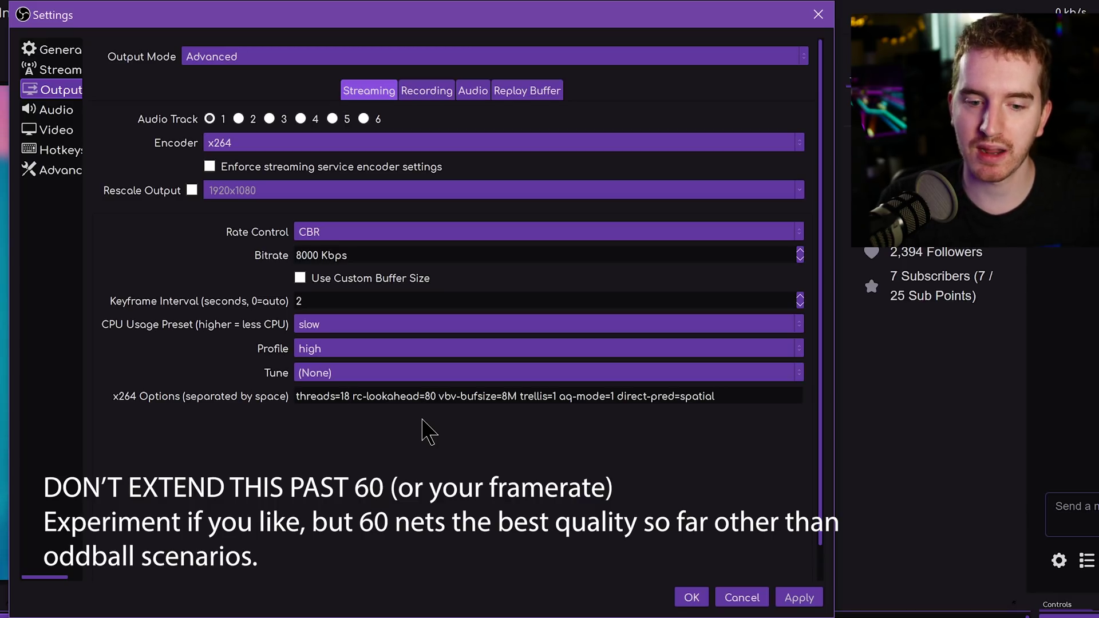
pyautogui.moveTo(344, 396); pyautogui.dragTo(293, 396)
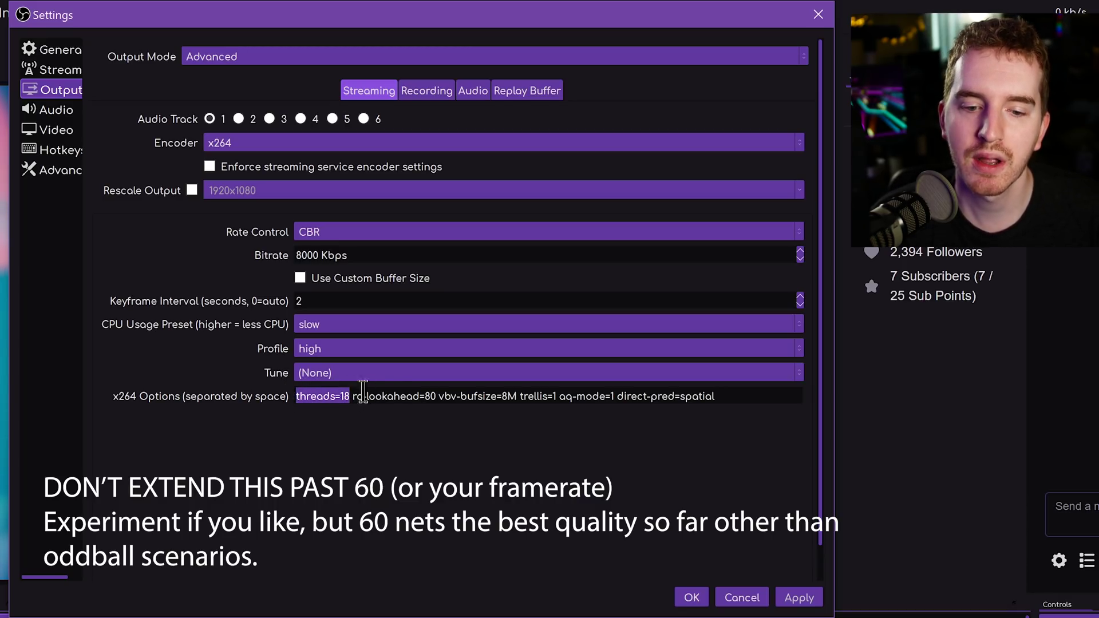
pyautogui.click(403, 396)
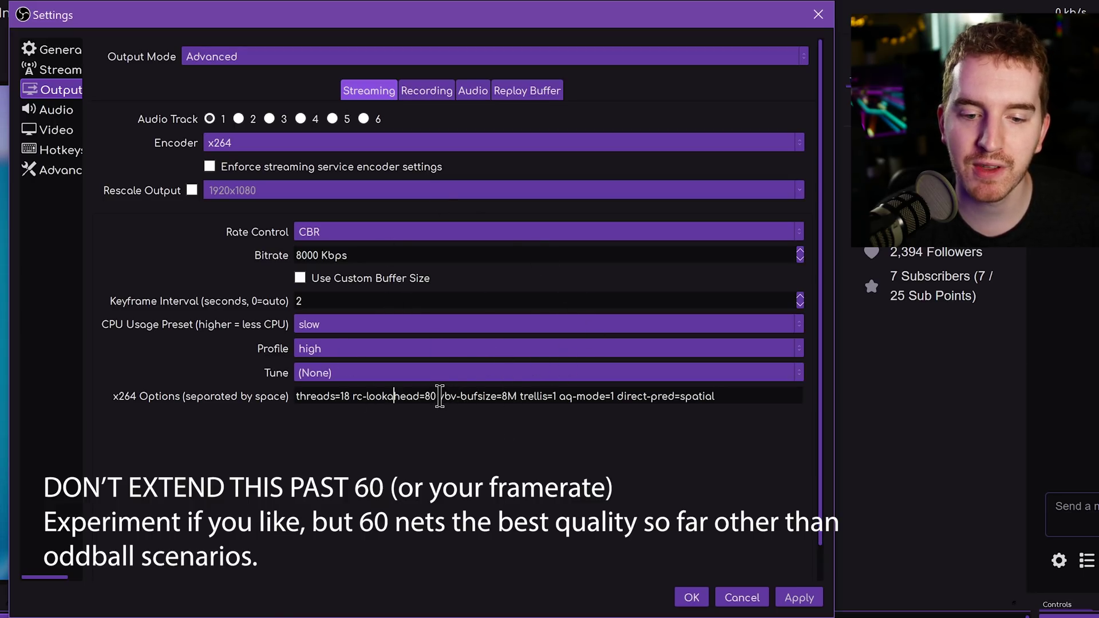
pyautogui.moveTo(450, 396); pyautogui.dragTo(514, 403)
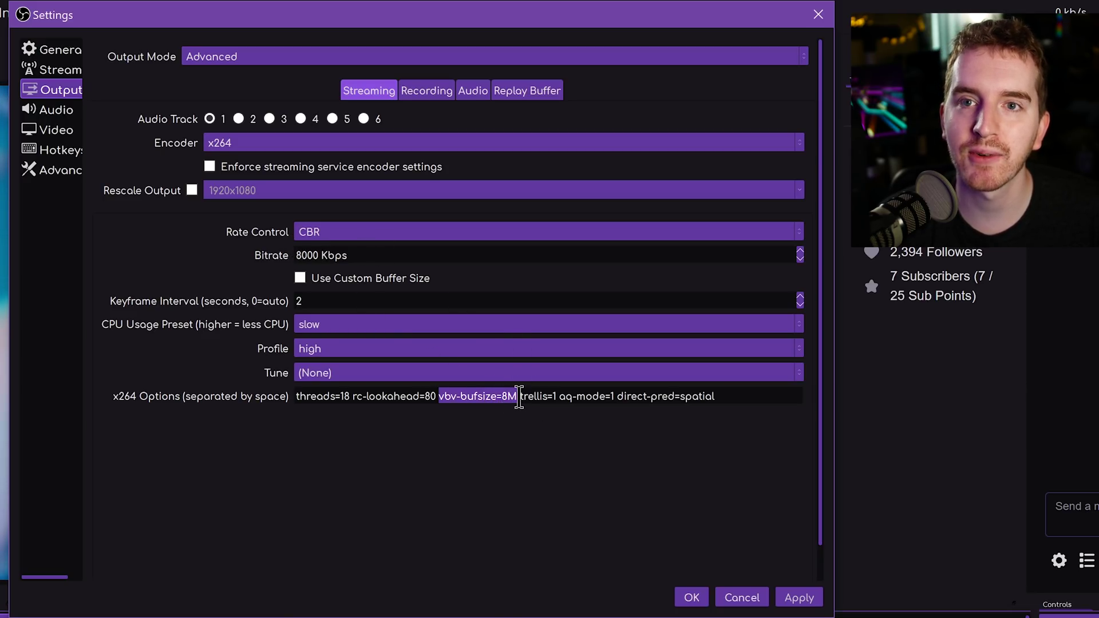
pyautogui.click(334, 232)
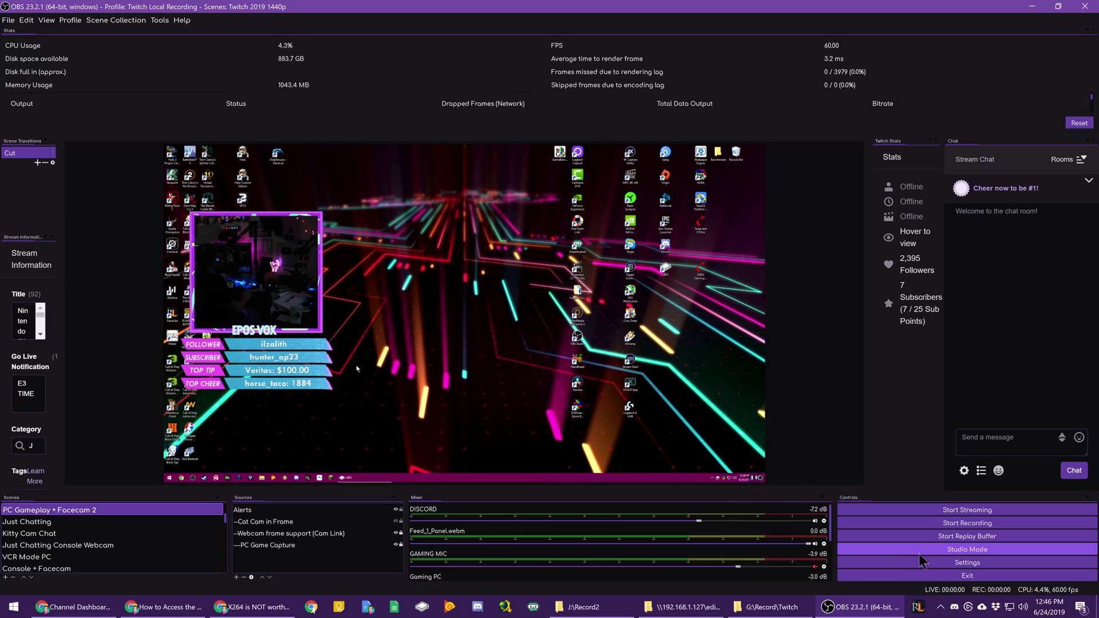
# Step: Reopen Output settings, enlarge the window to see all encoder options, and close it
pyautogui.click(967, 562)
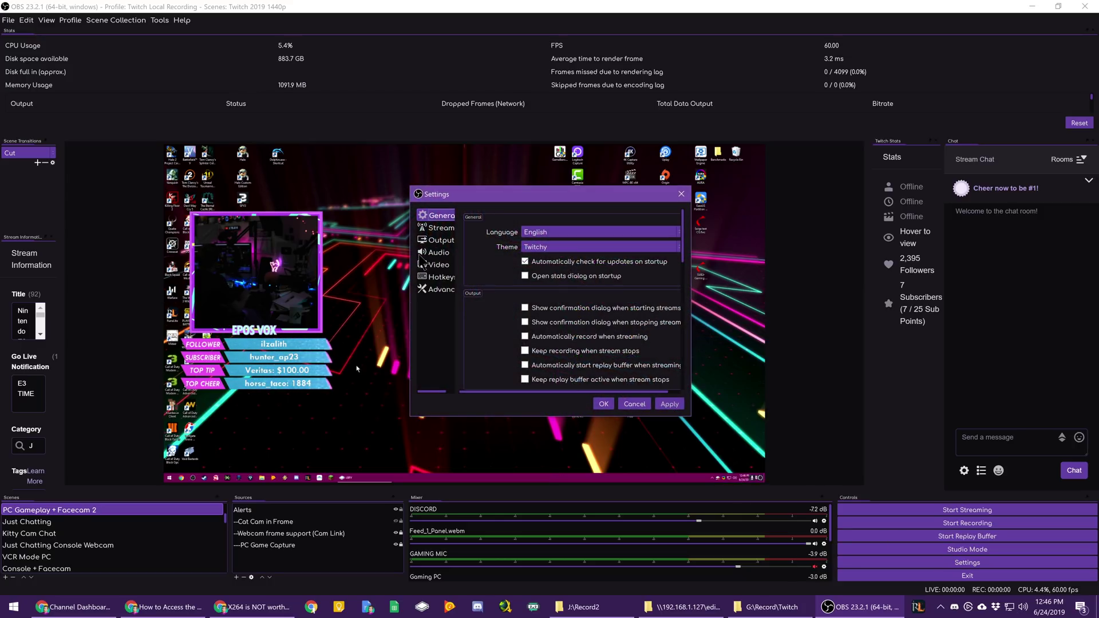
pyautogui.click(438, 240)
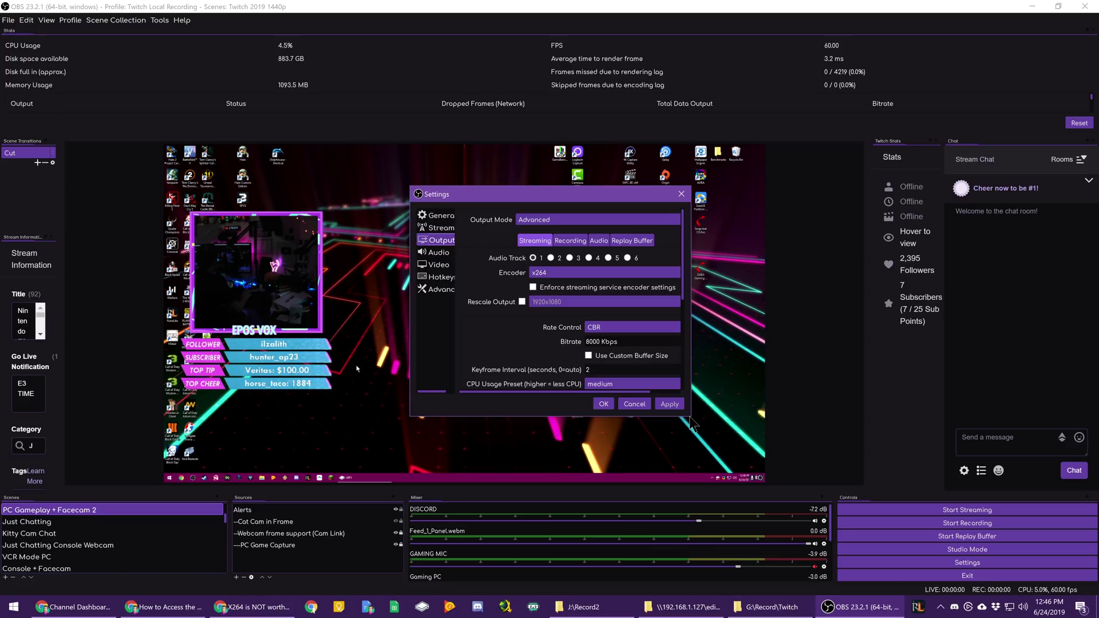
pyautogui.moveTo(691, 422); pyautogui.dragTo(853, 550)
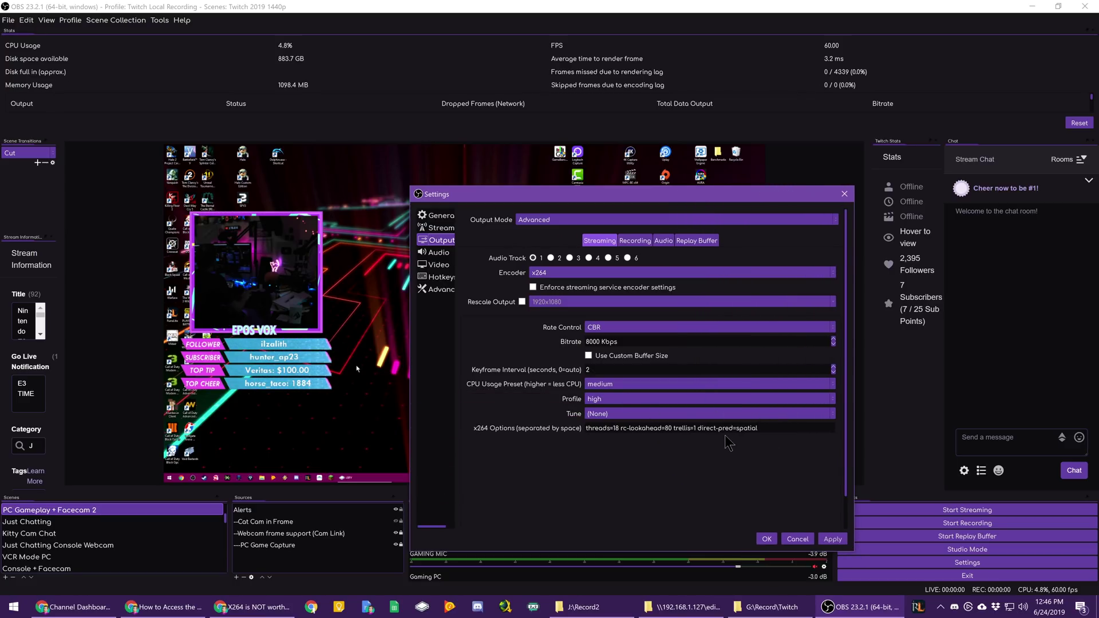
pyautogui.click(775, 538)
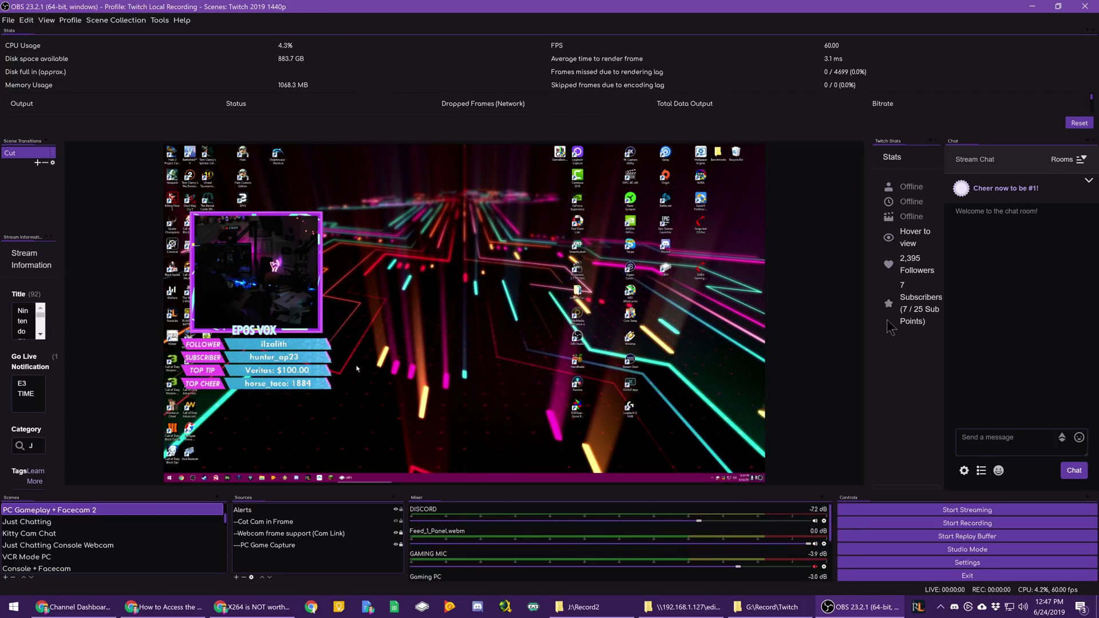
# Step: Upload the last log file through the Help menu, then close OBS Studio
pyautogui.click(183, 21)
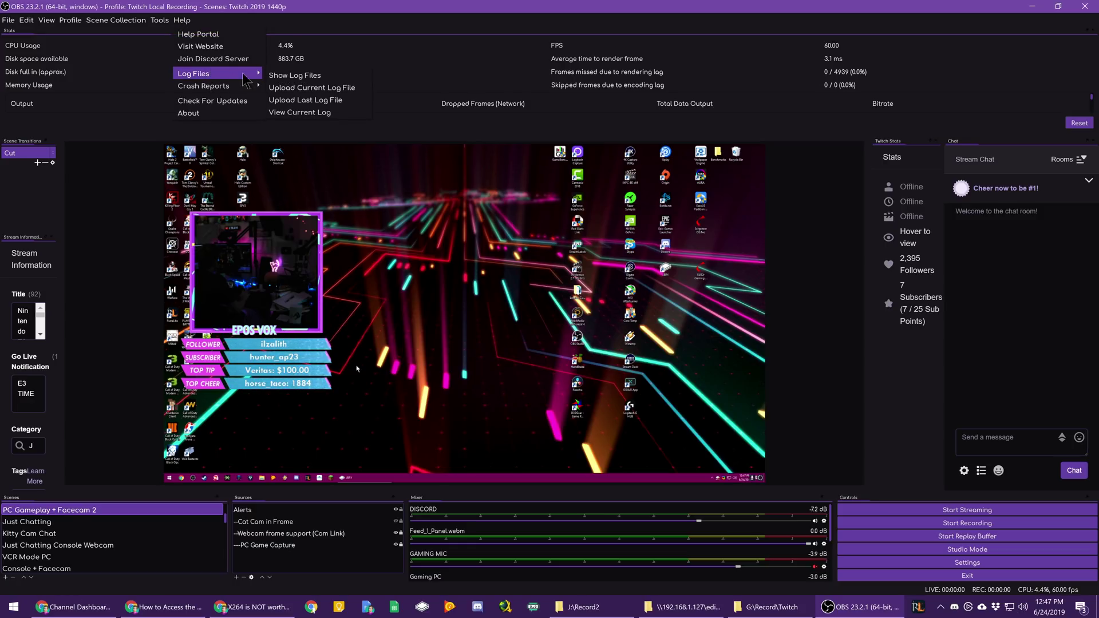
pyautogui.moveTo(194, 73)
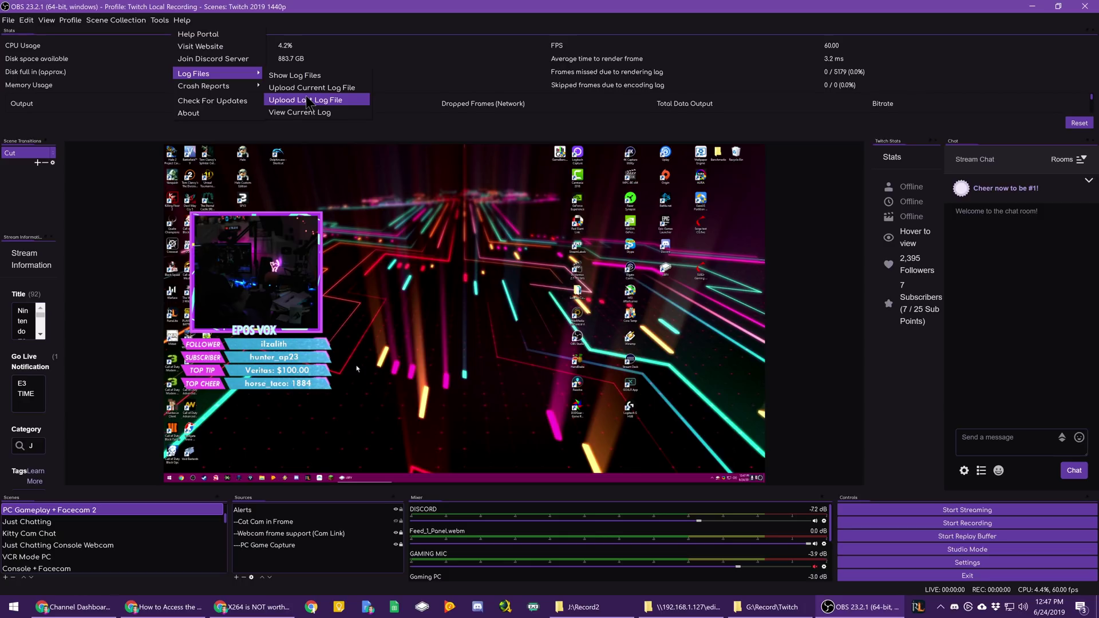
pyautogui.click(307, 99)
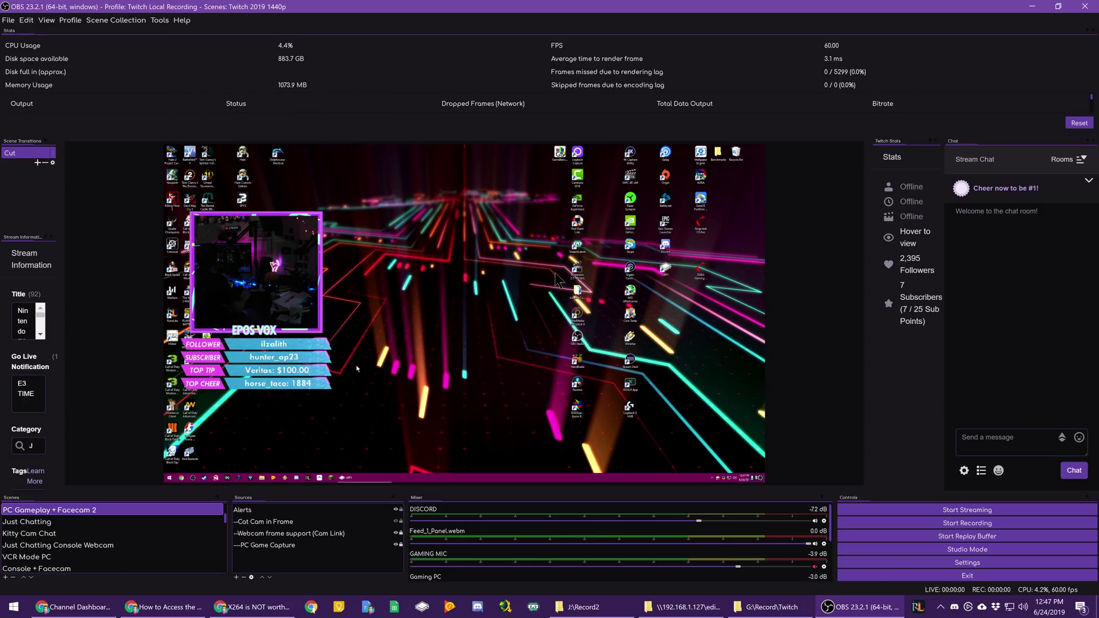
pyautogui.click(555, 319)
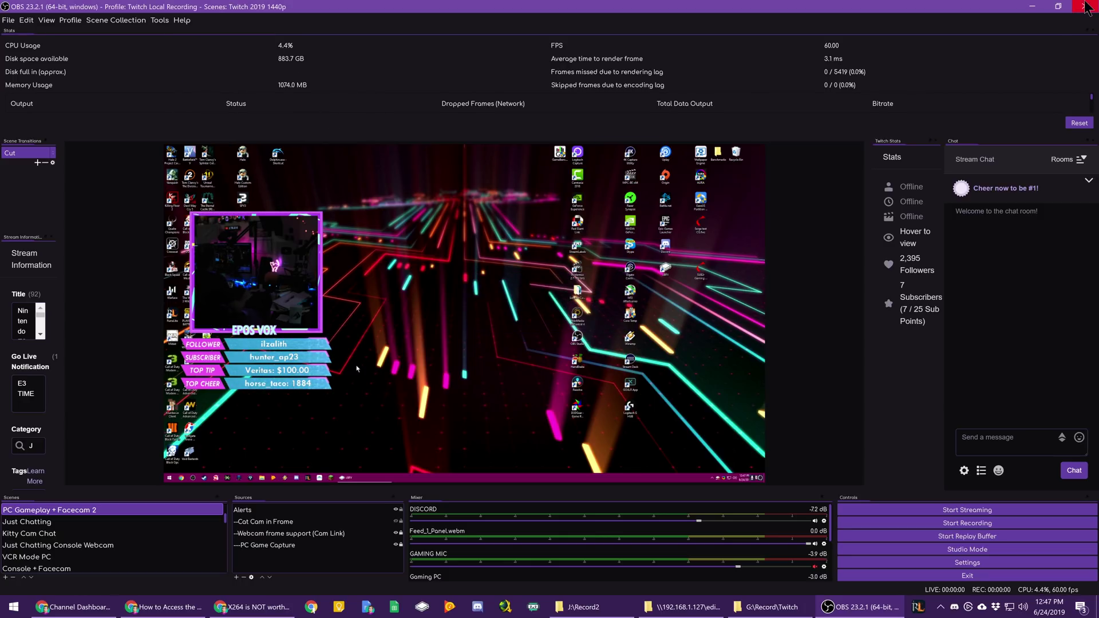
pyautogui.click(1086, 7)
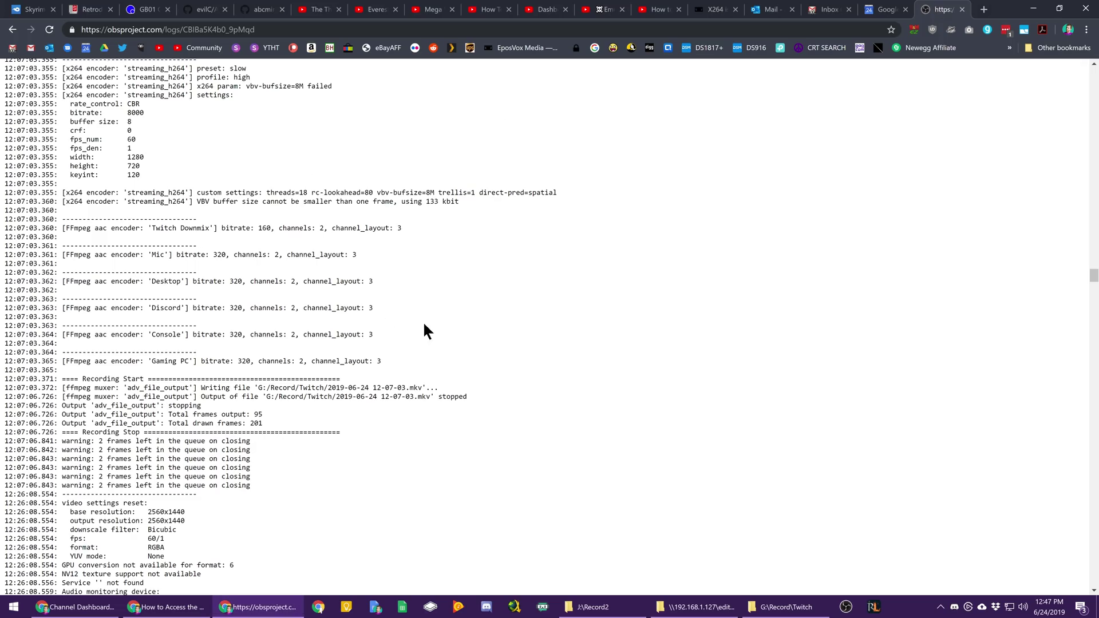
pyautogui.scroll(5, 426, 331)
pyautogui.scroll(10, 380, 341)
pyautogui.scroll(-10, 380, 341)
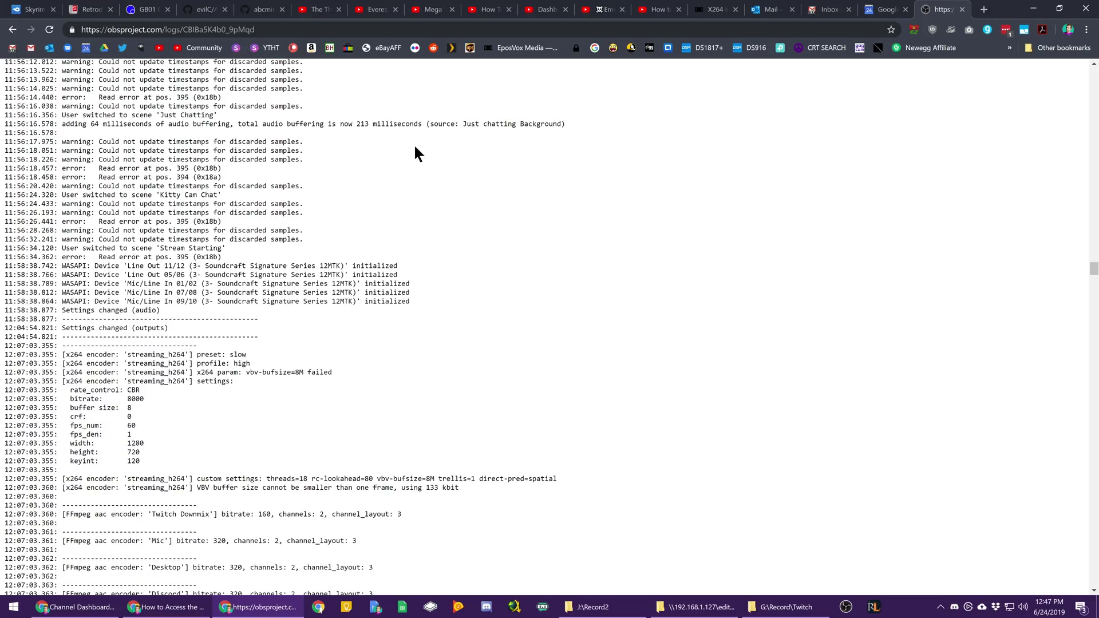
pyautogui.scroll(-4, 273, 180)
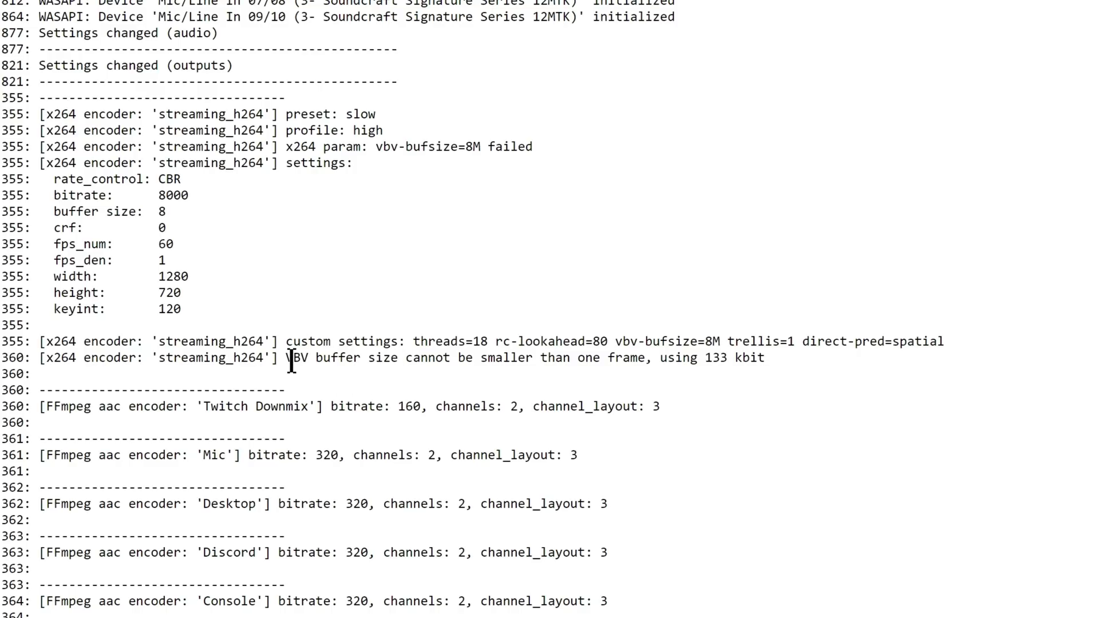
pyautogui.moveTo(288, 357); pyautogui.dragTo(772, 357)
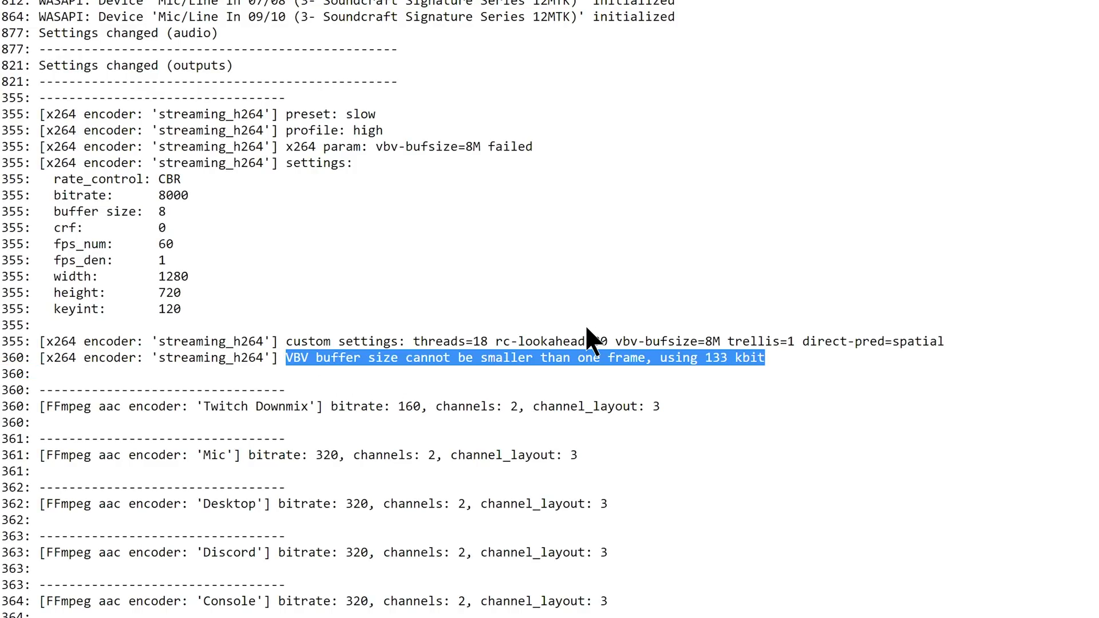
pyautogui.moveTo(532, 252); pyautogui.dragTo(252, 252)
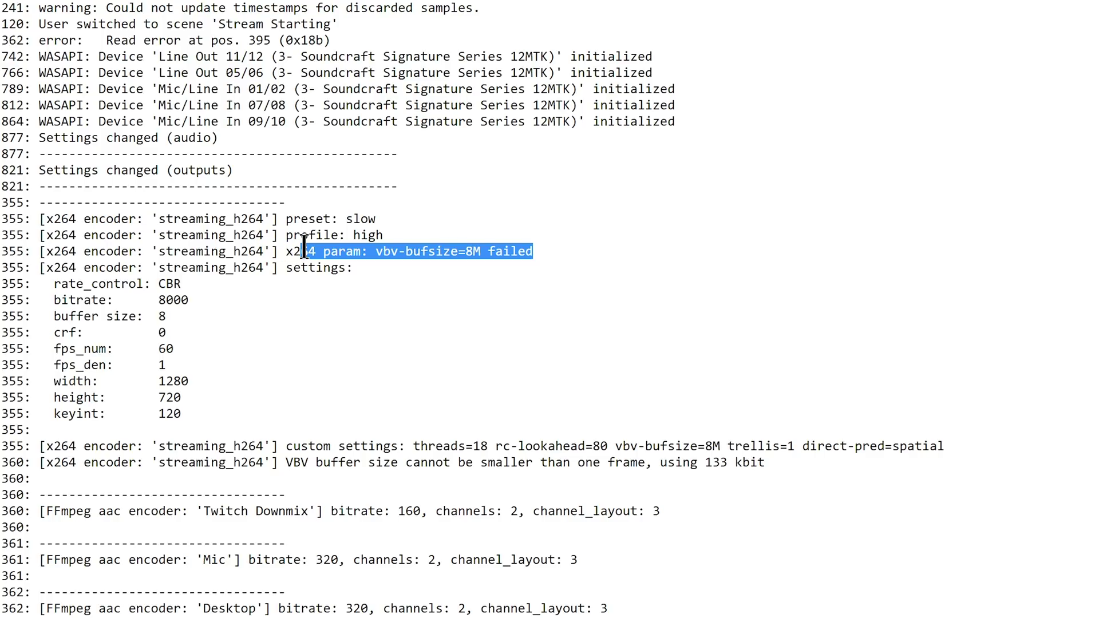
pyautogui.click(323, 253)
pyautogui.moveTo(369, 447); pyautogui.dragTo(490, 446)
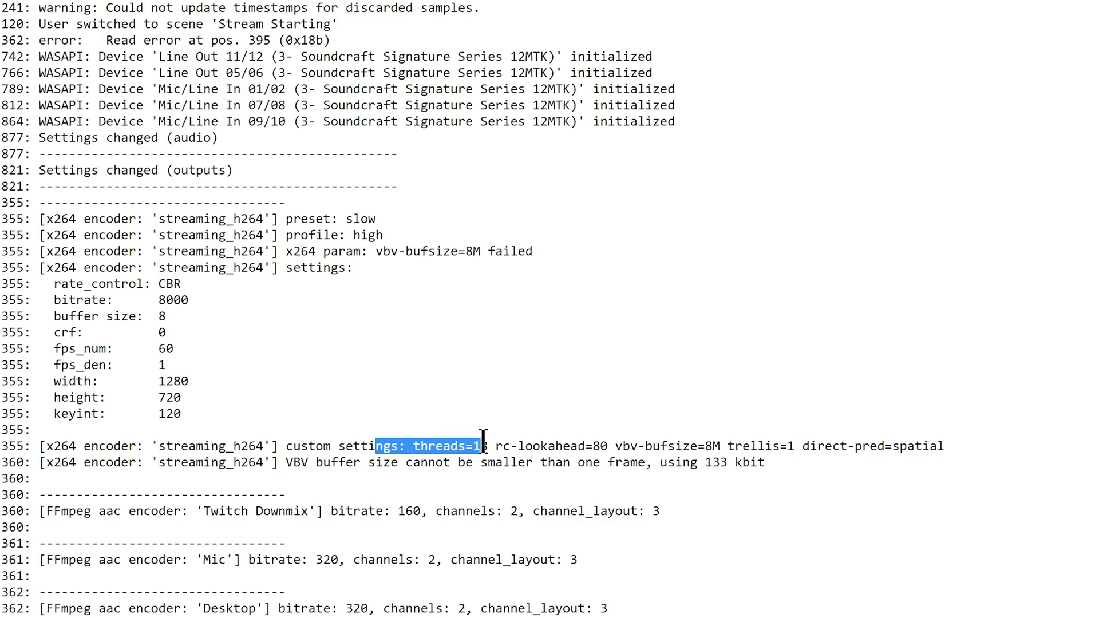
pyautogui.click(506, 447)
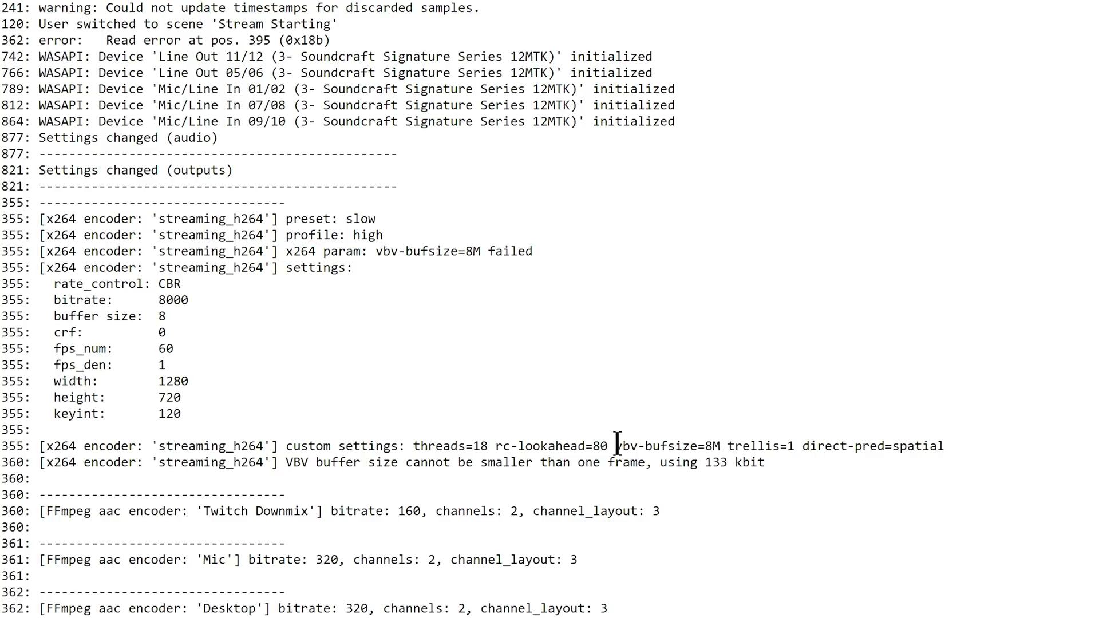
pyautogui.moveTo(728, 447); pyautogui.dragTo(803, 446)
pyautogui.moveTo(803, 447); pyautogui.dragTo(947, 447)
pyautogui.click(752, 475)
pyautogui.scroll(-4, 433, 502)
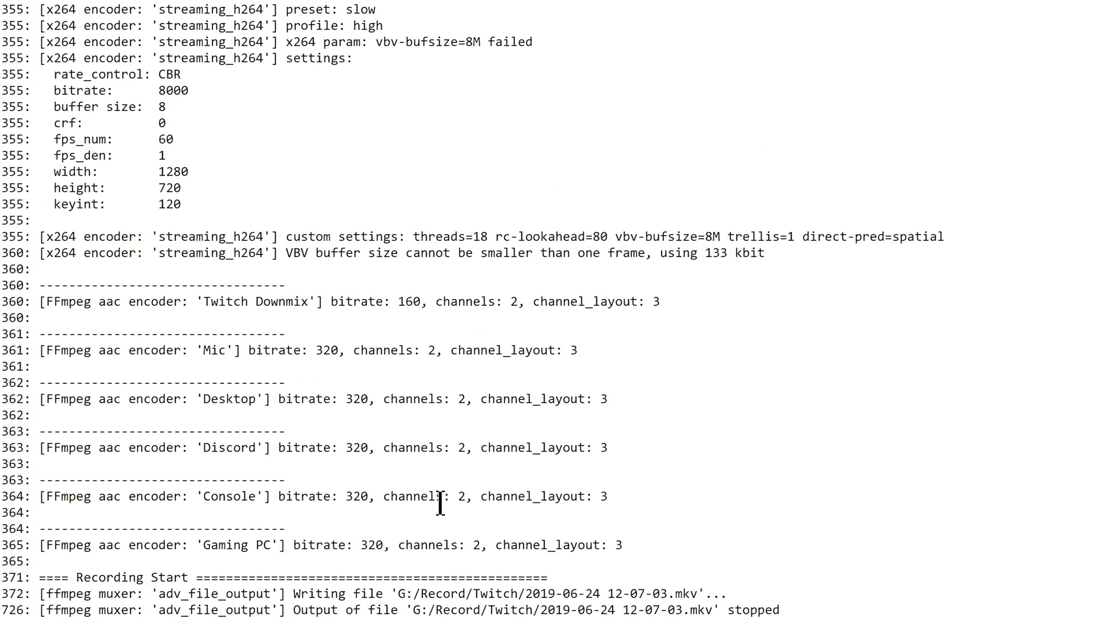
pyautogui.scroll(-5, 441, 496)
pyautogui.scroll(-5, 441, 496)
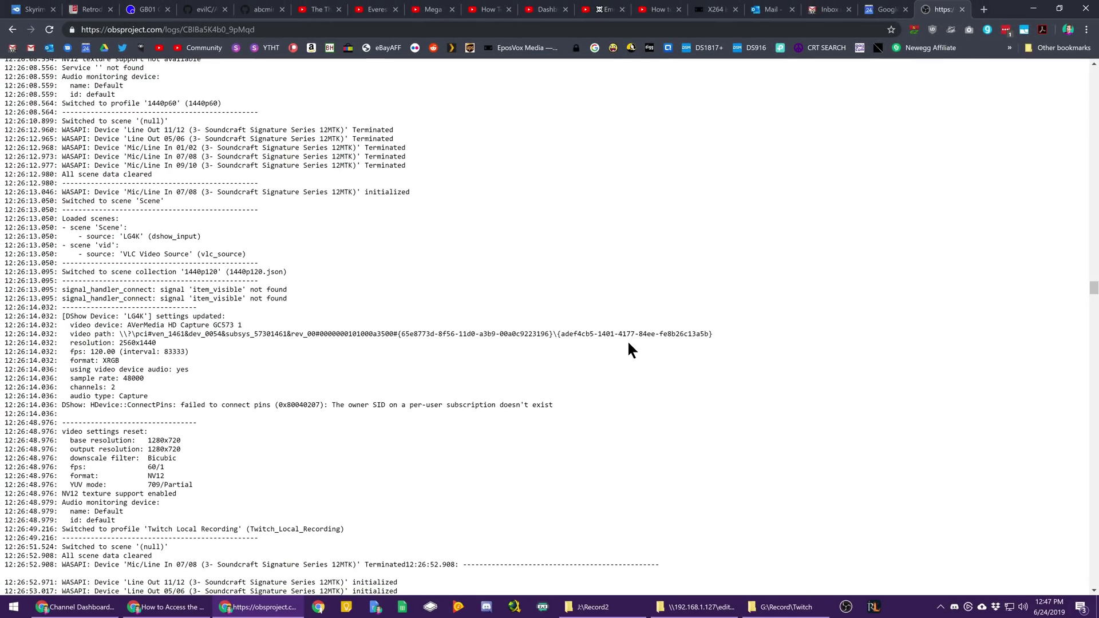
pyautogui.click(719, 10)
pyautogui.scroll(-10, 555, 395)
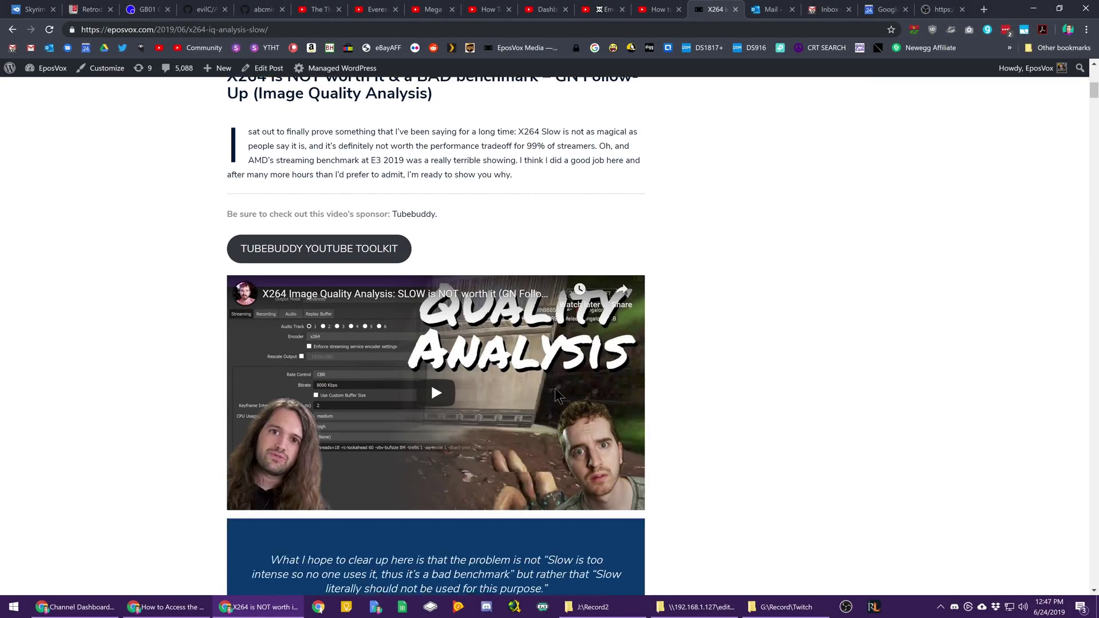
pyautogui.scroll(-6, 554, 389)
pyautogui.scroll(-4, 552, 384)
pyautogui.scroll(4, 550, 382)
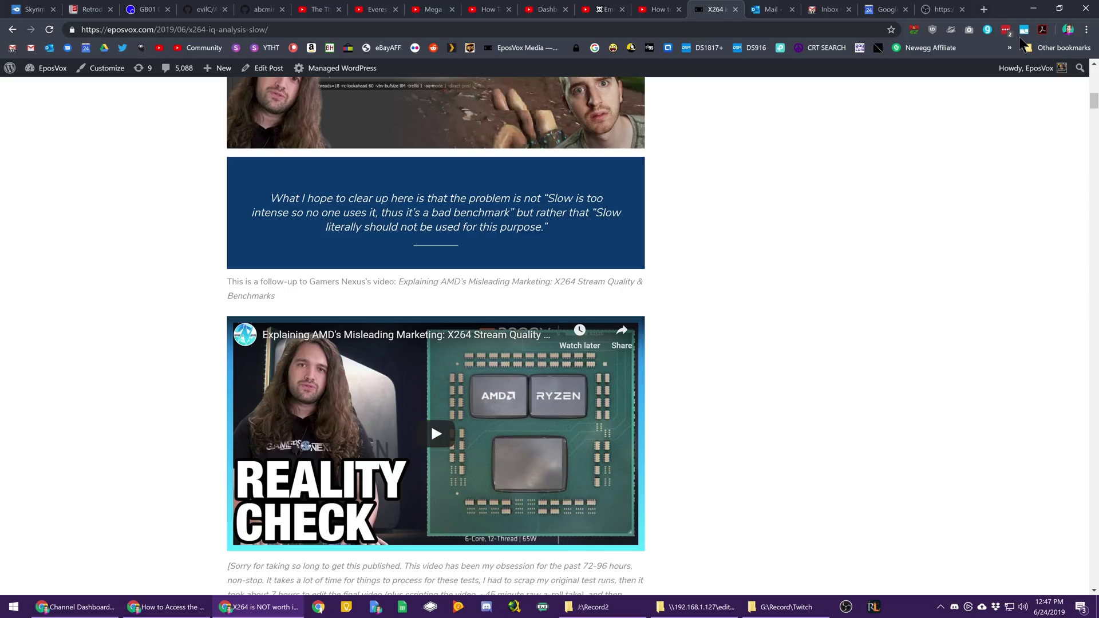
pyautogui.click(929, 7)
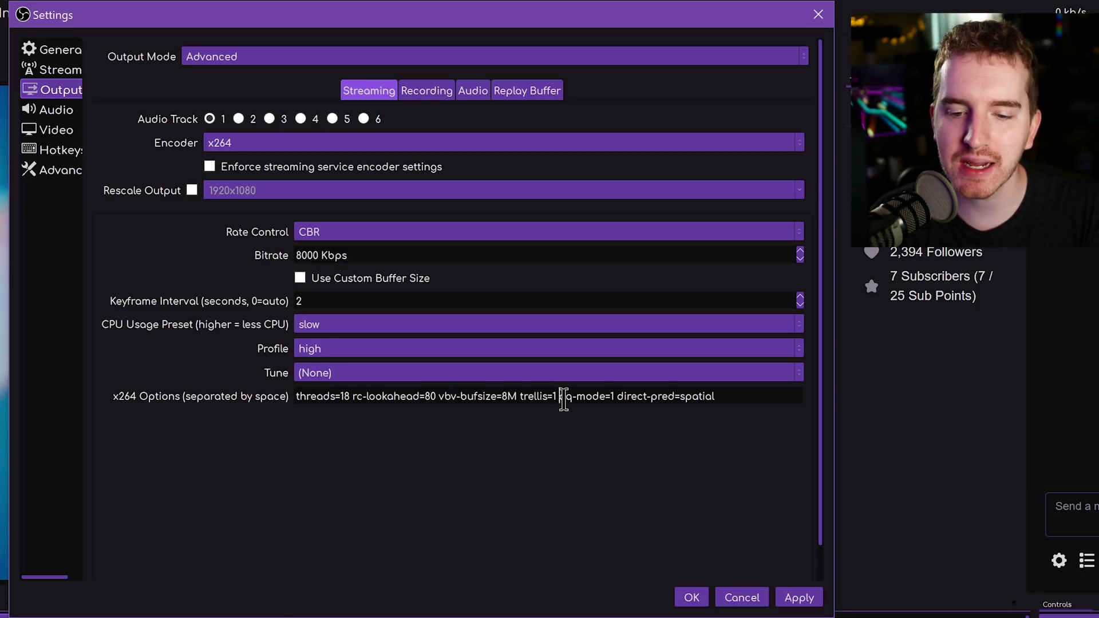
# Step: Delete 'aq-mode=1' from the x264 Options string, leaving direct-pred=spatial at the end
pyautogui.moveTo(560, 397); pyautogui.dragTo(617, 398)
pyautogui.press('BackSpace')
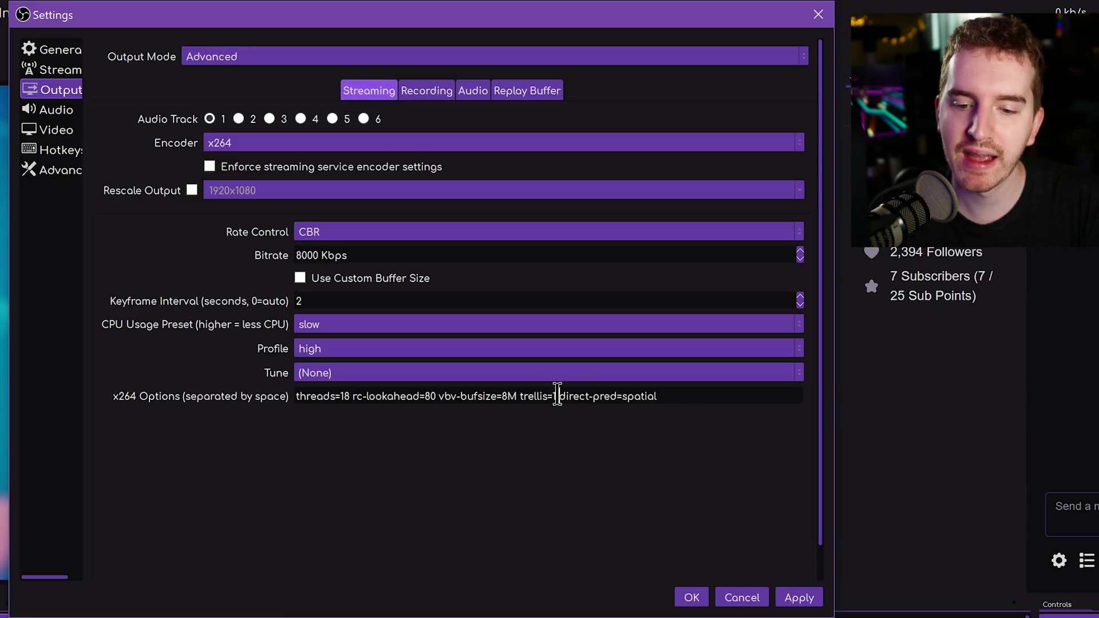
pyautogui.moveTo(559, 394); pyautogui.dragTo(669, 393)
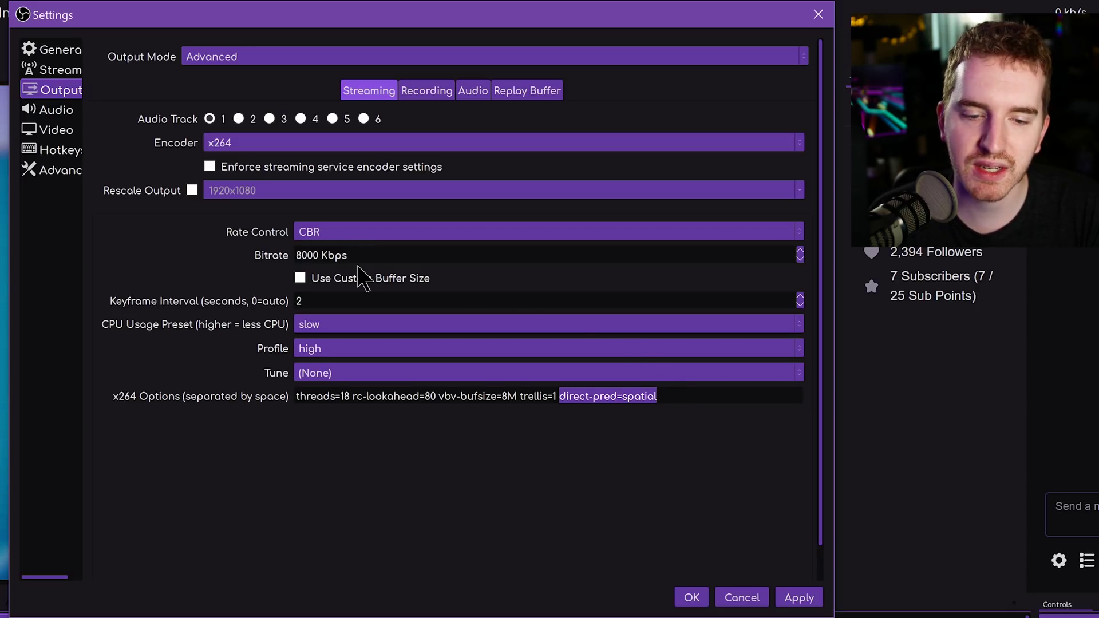
pyautogui.click(344, 255)
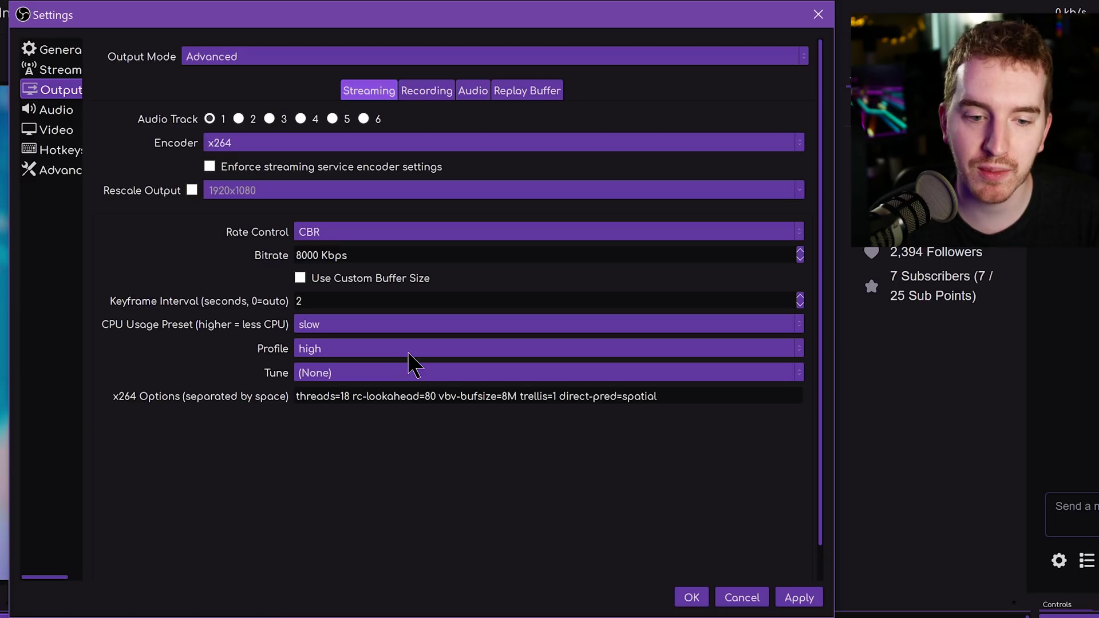
pyautogui.click(343, 327)
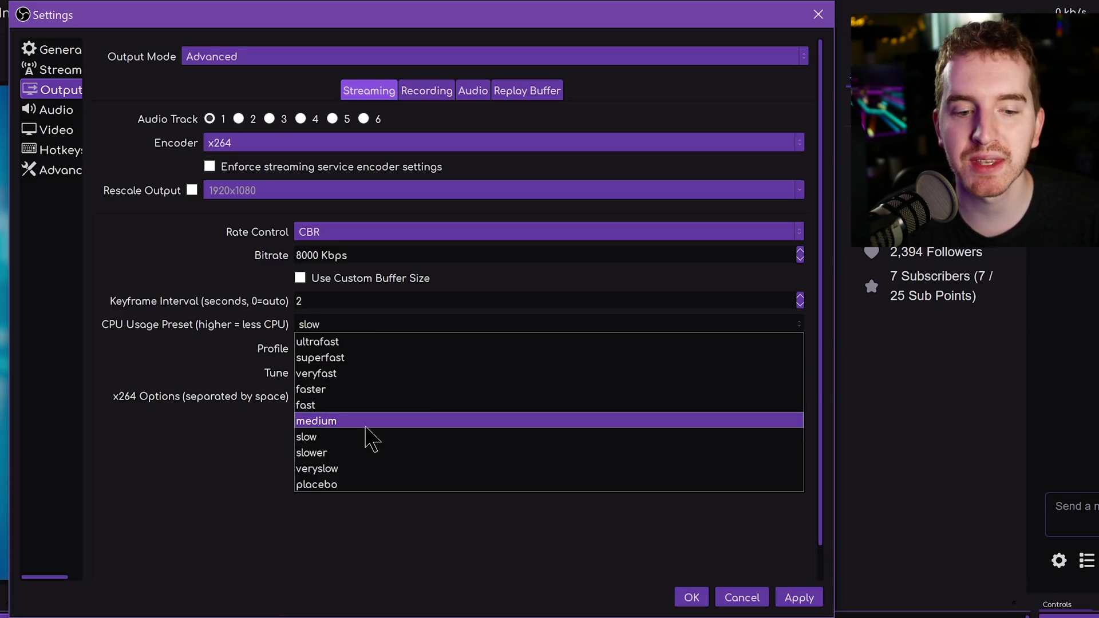
pyautogui.click(365, 438)
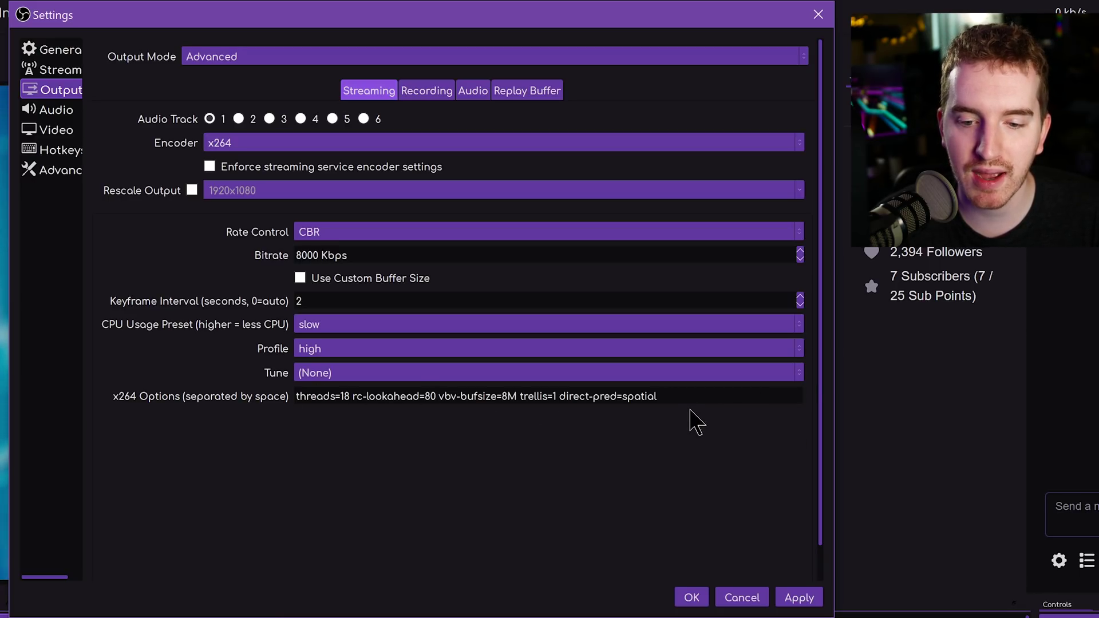
pyautogui.moveTo(664, 396); pyautogui.dragTo(274, 395)
pyautogui.click(308, 392)
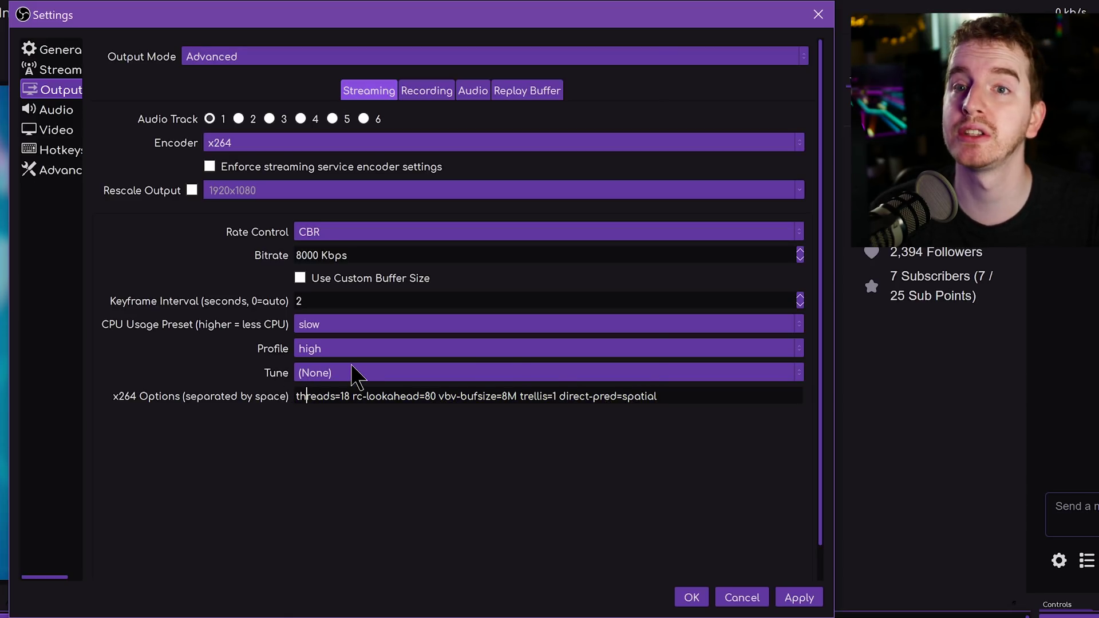
pyautogui.click(451, 396)
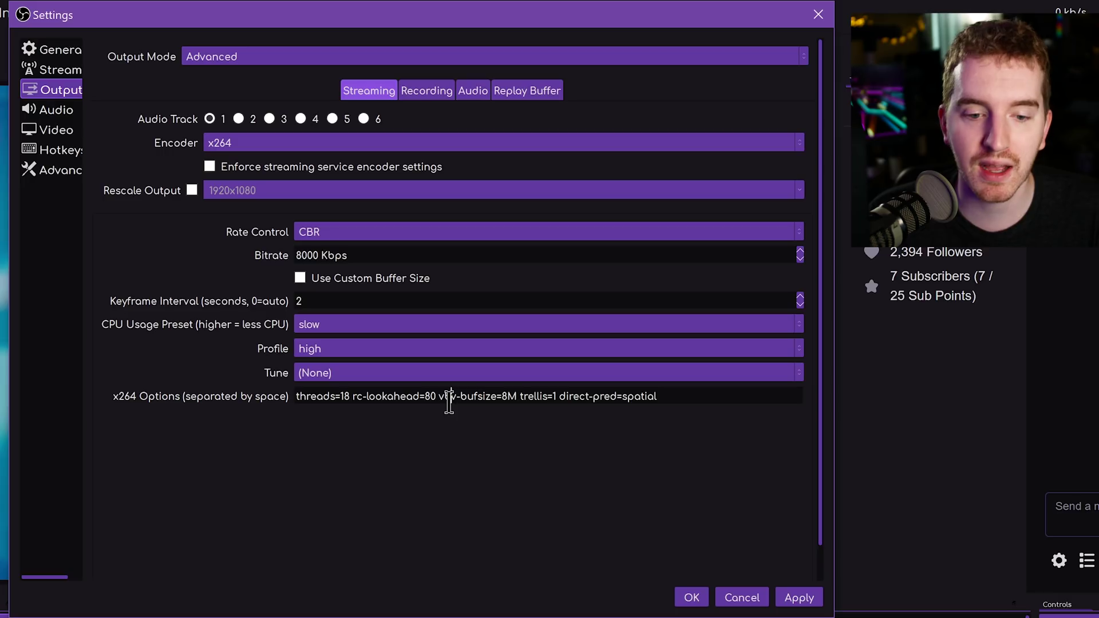
pyautogui.click(352, 327)
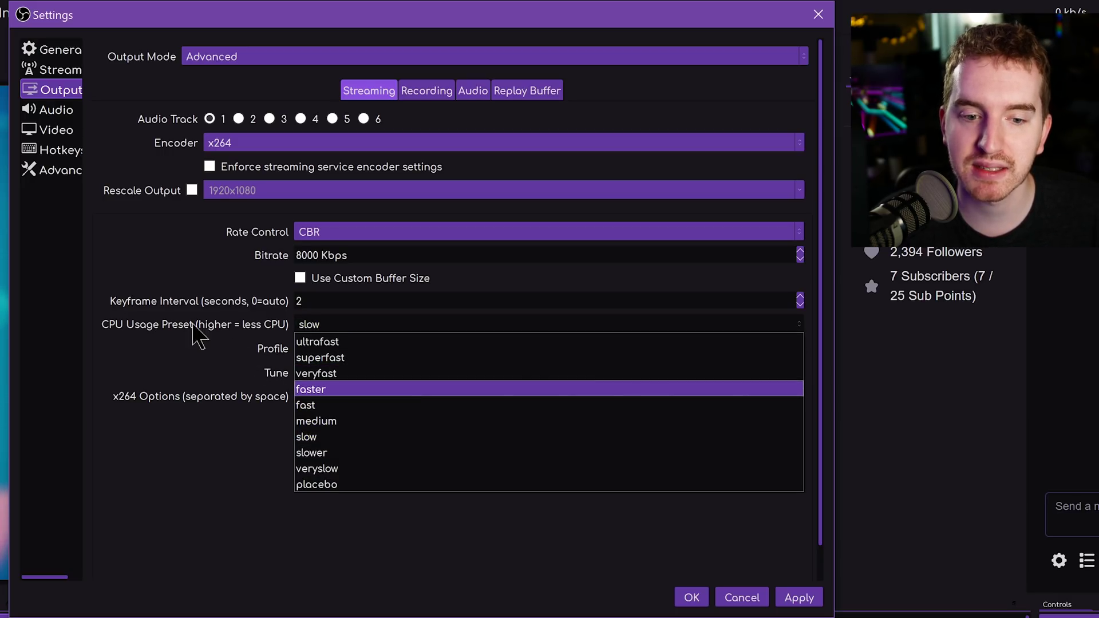
pyautogui.click(182, 323)
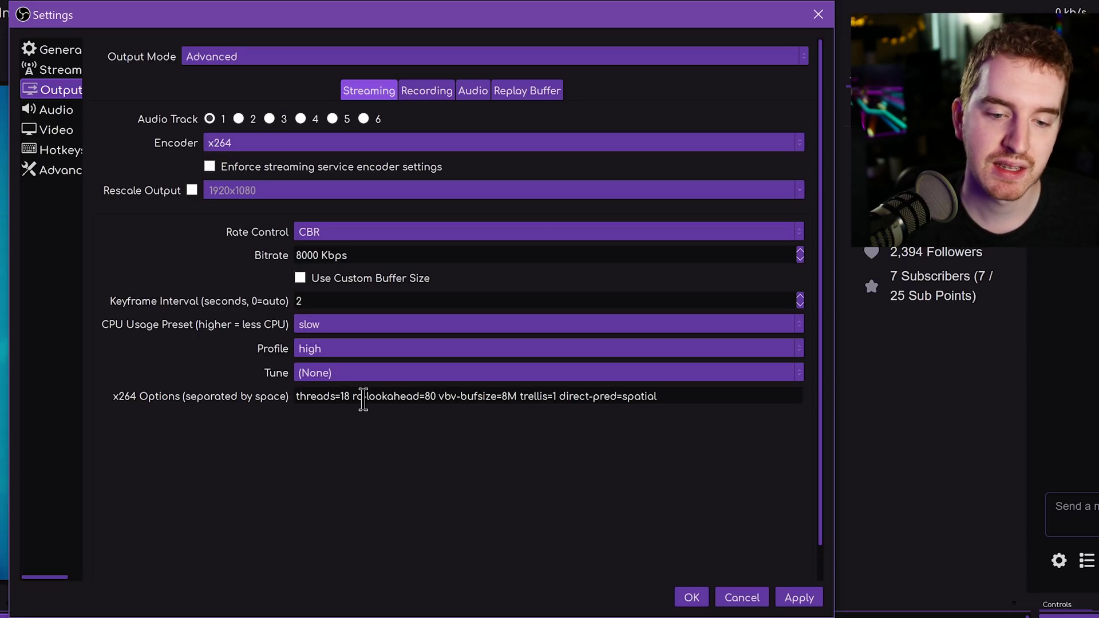
pyautogui.click(335, 351)
pyautogui.click(229, 368)
pyautogui.click(303, 372)
pyautogui.click(179, 394)
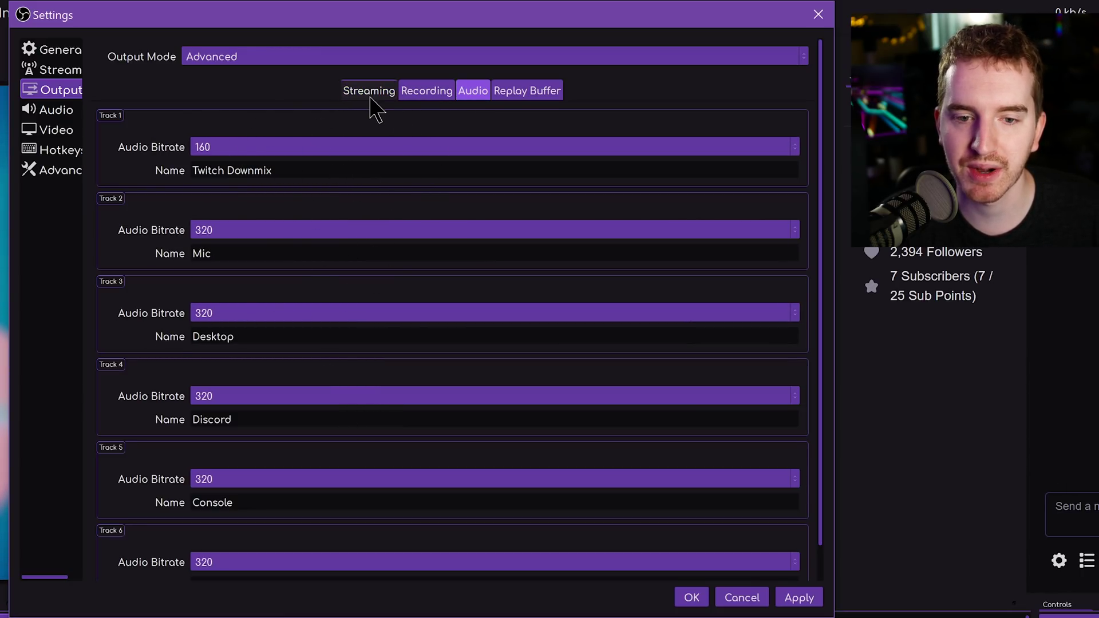
pyautogui.click(369, 92)
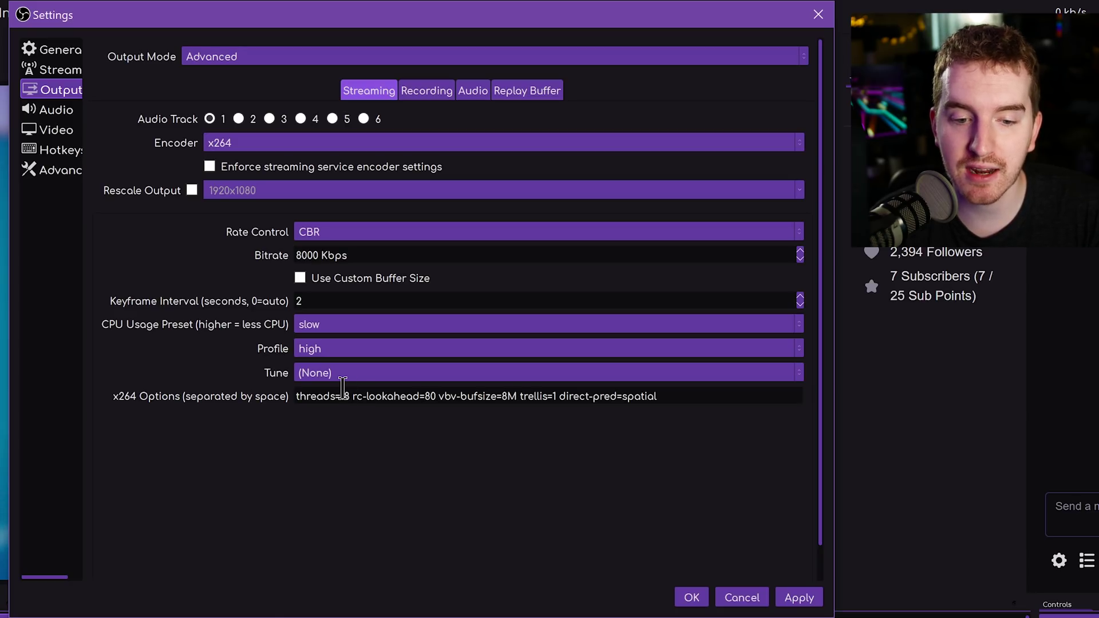
pyautogui.doubleClick(345, 394)
pyautogui.click(345, 395)
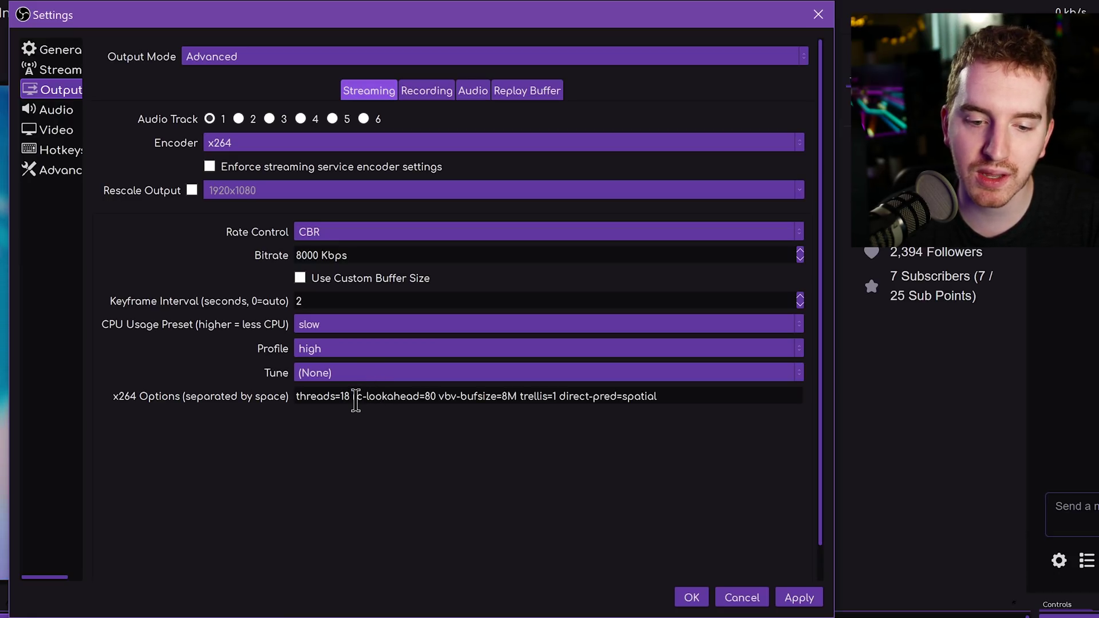
pyautogui.moveTo(356, 396); pyautogui.dragTo(436, 396)
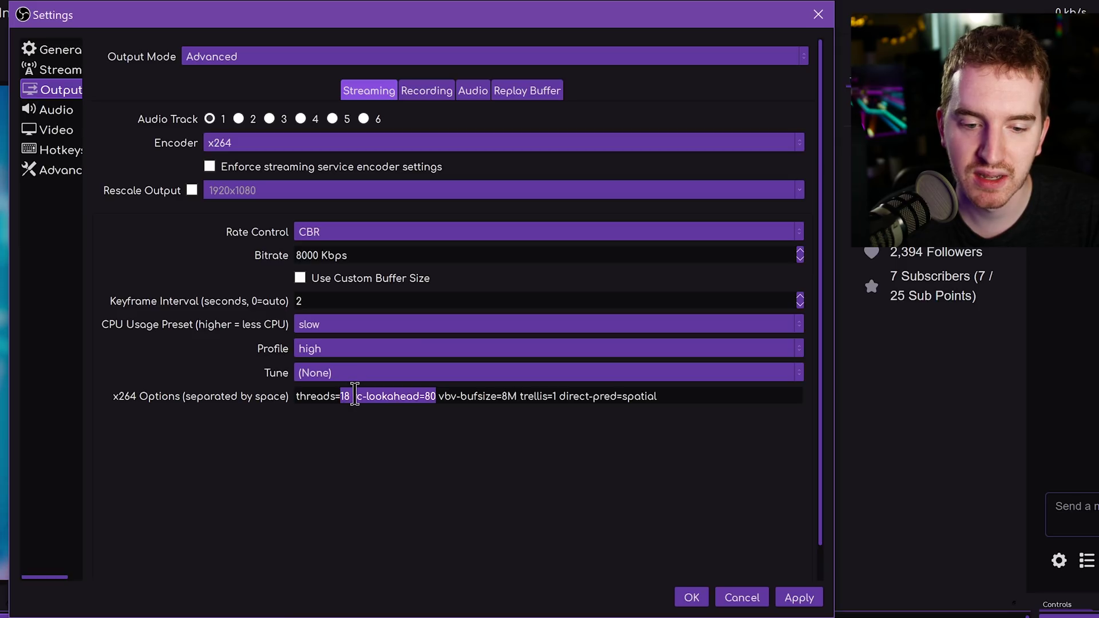
pyautogui.press('Left')
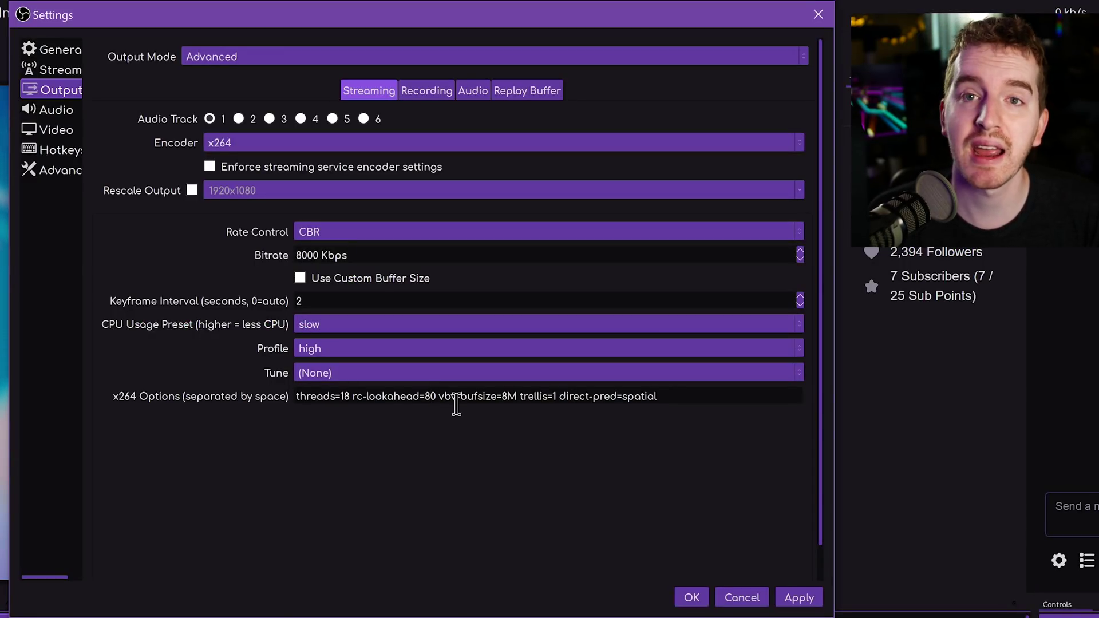
# Step: Highlight the vbv-bufsize=8M and trellis=1 entries in the x264 Options field
pyautogui.moveTo(442, 399); pyautogui.dragTo(531, 402)
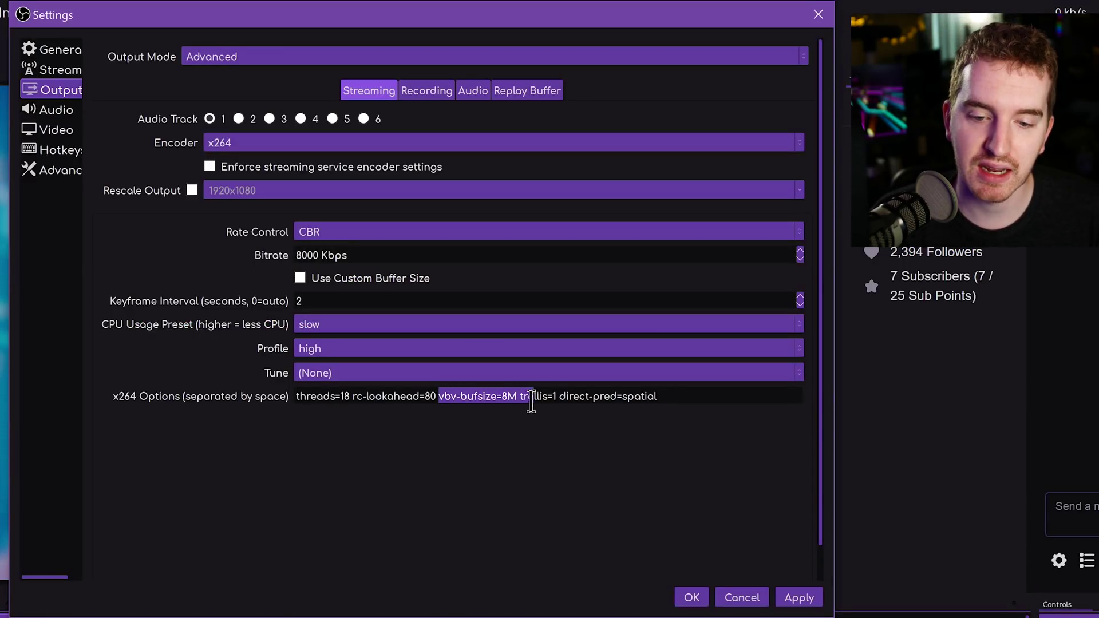
pyautogui.click(527, 399)
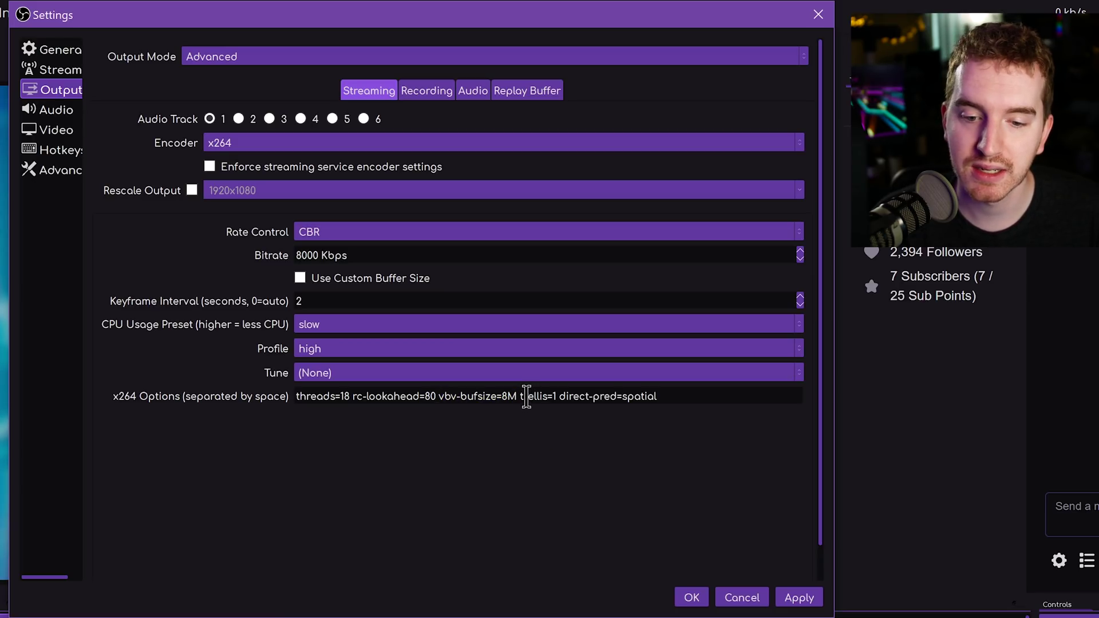
pyautogui.moveTo(520, 399); pyautogui.dragTo(550, 396)
pyautogui.click(584, 398)
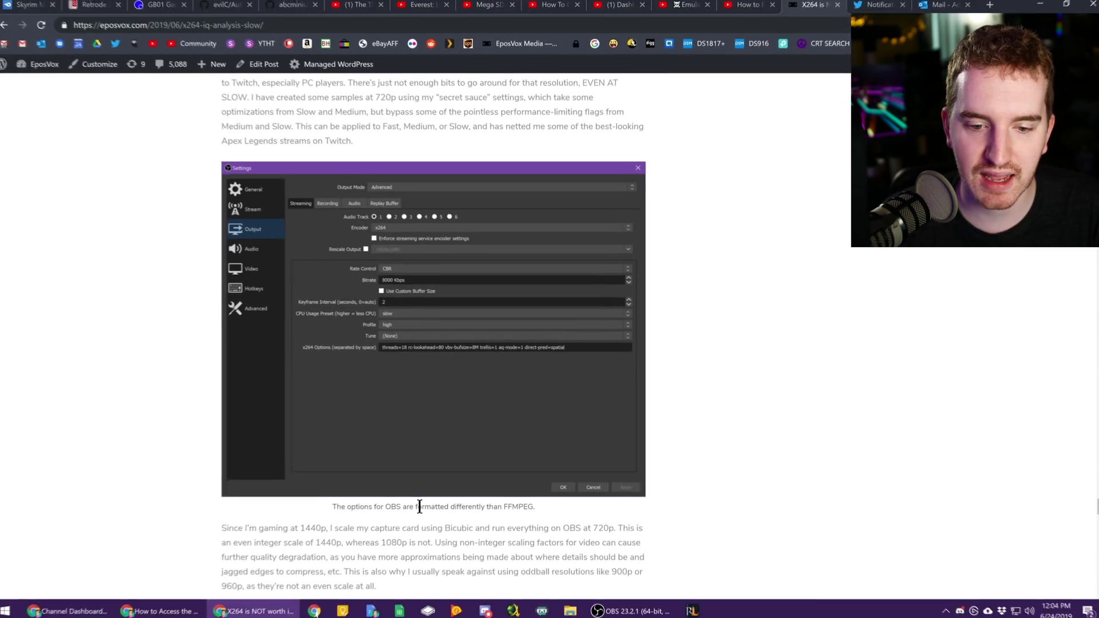
# Step: Scroll the EposVox X264 article down to the FFMPEG 'Secret Sauce' command block
pyautogui.scroll(-4, 560, 389)
pyautogui.scroll(-6, 560, 389)
pyautogui.scroll(-9, 559, 383)
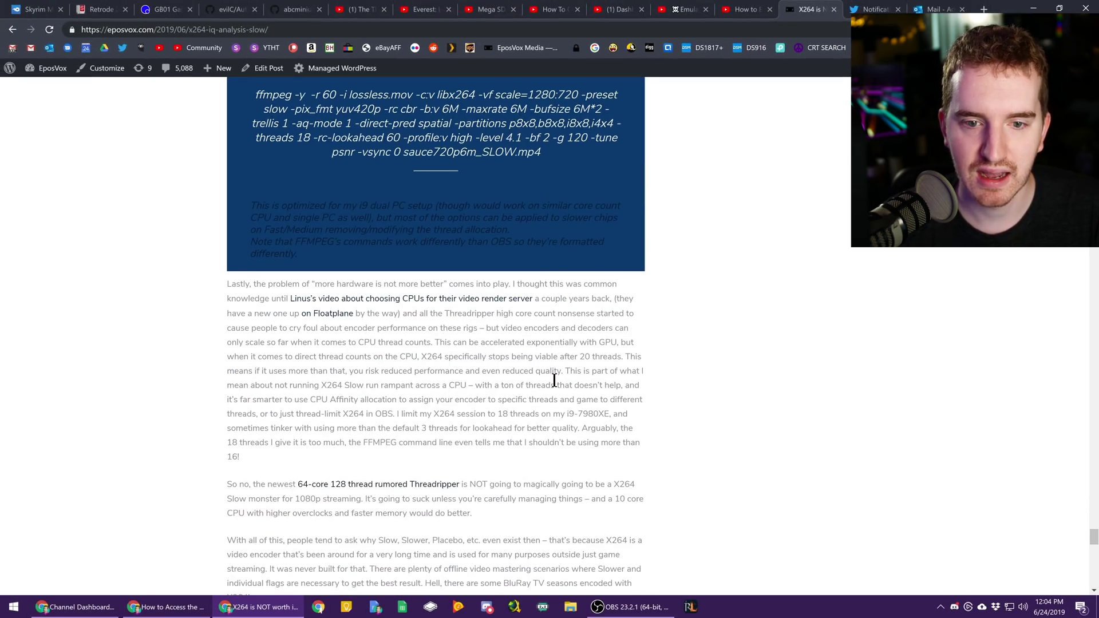
pyautogui.scroll(1, 553, 357)
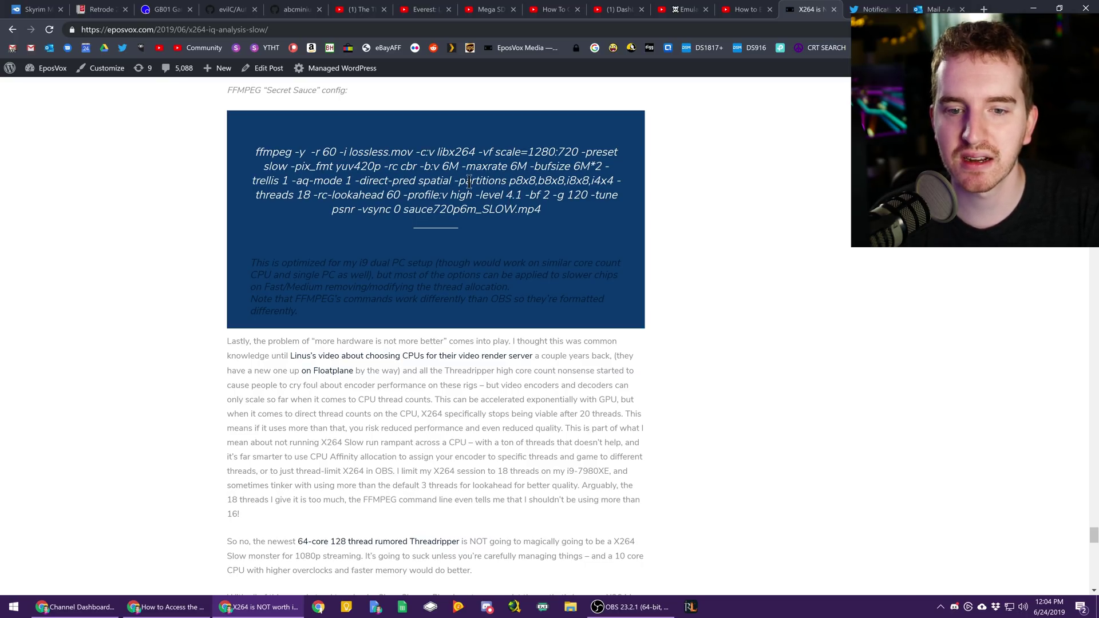